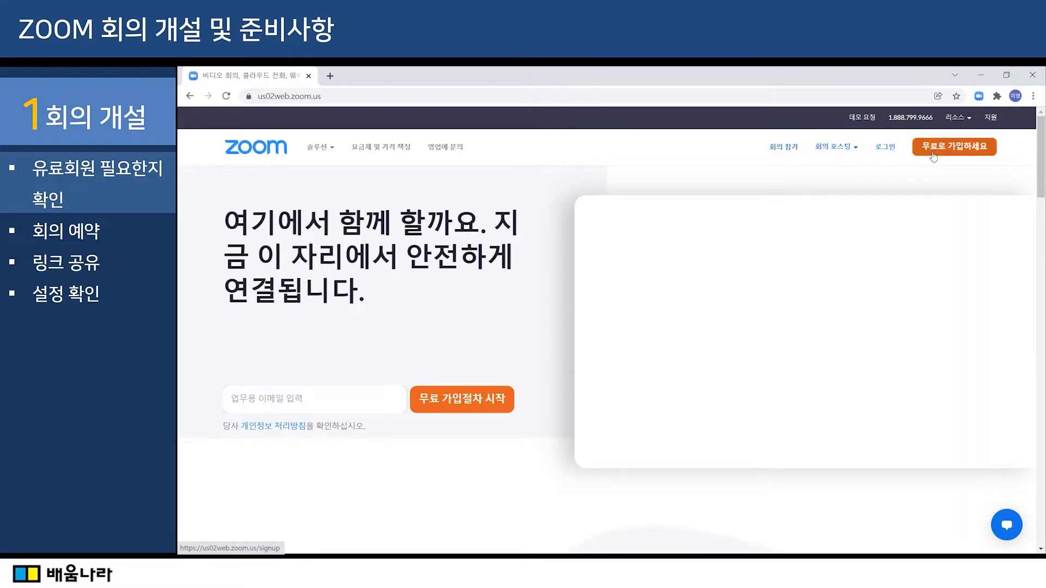
Step: View the free sign-up page and the plans and pricing page of the Zoom website
{"action": "left_click", "coordinate": [934, 157]}
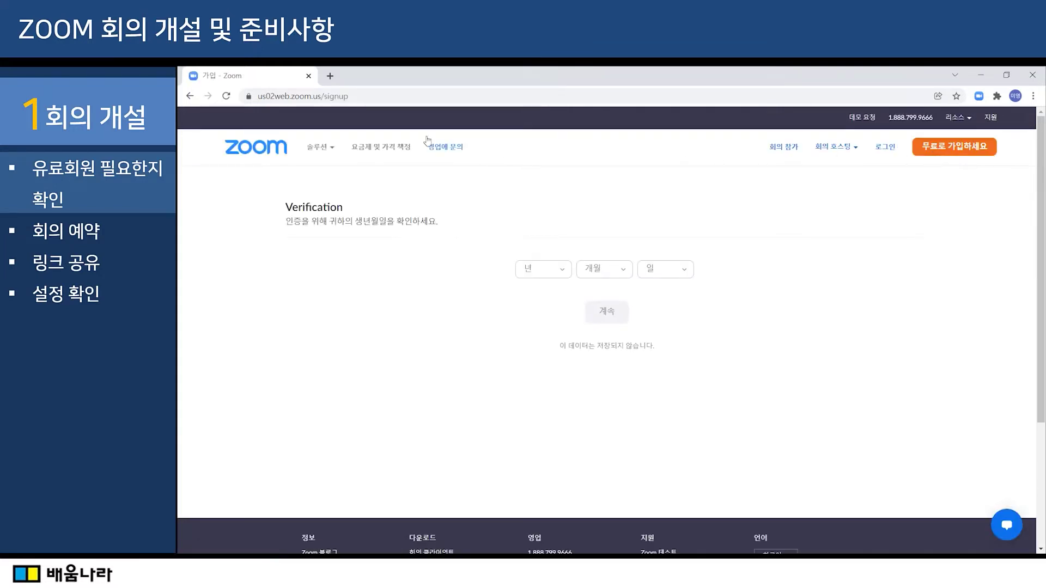
{"action": "left_click", "coordinate": [363, 152]}
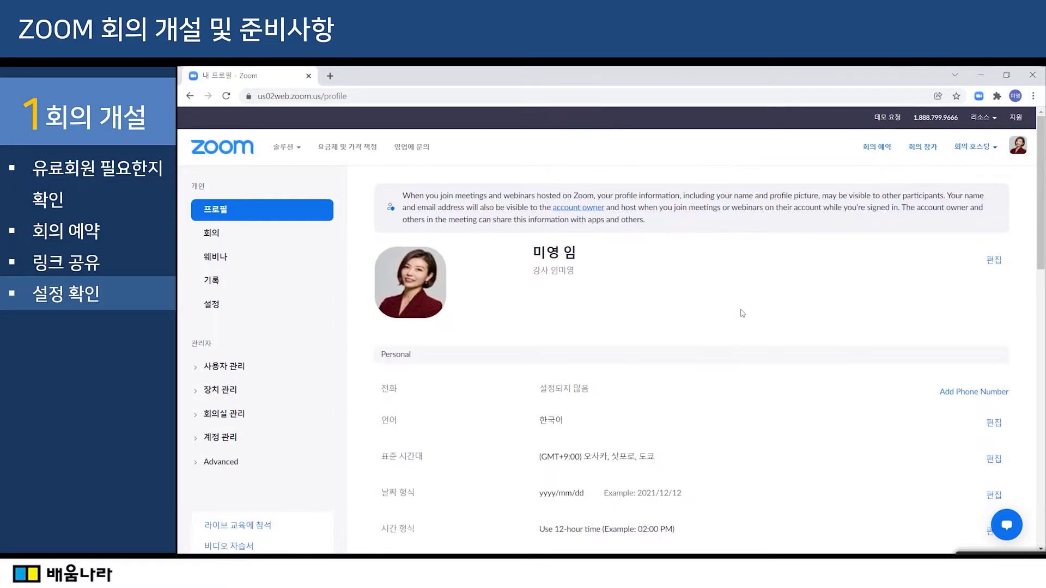
Step: Turn on the waiting room (대기실) in the security section of the account's meeting settings
{"action": "left_click", "coordinate": [212, 305]}
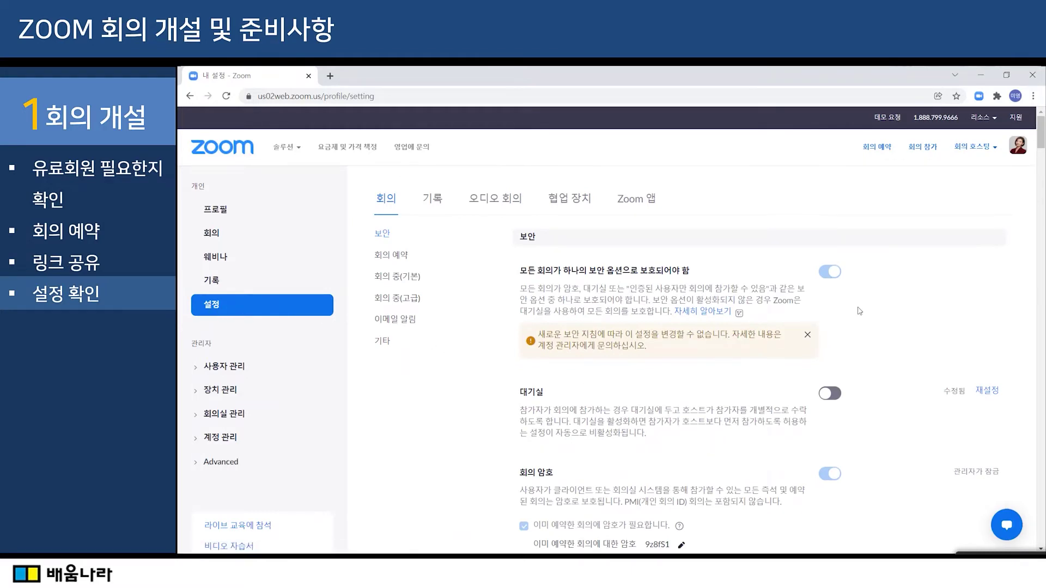
{"action": "scroll", "coordinate": [844, 366], "scroll_direction": "down", "scroll_amount": 4}
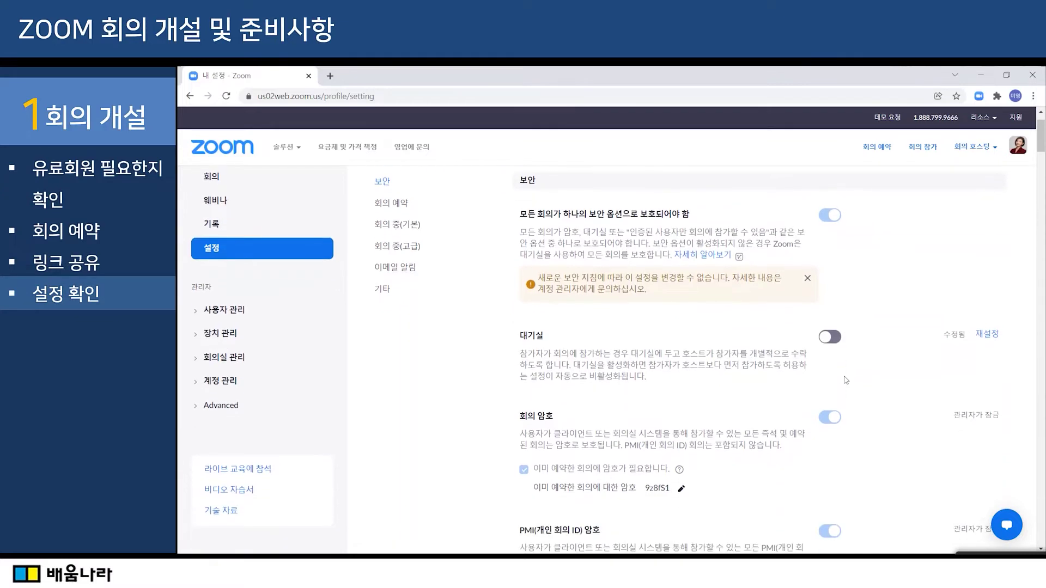
{"action": "scroll", "coordinate": [604, 222], "scroll_direction": "up", "scroll_amount": 1}
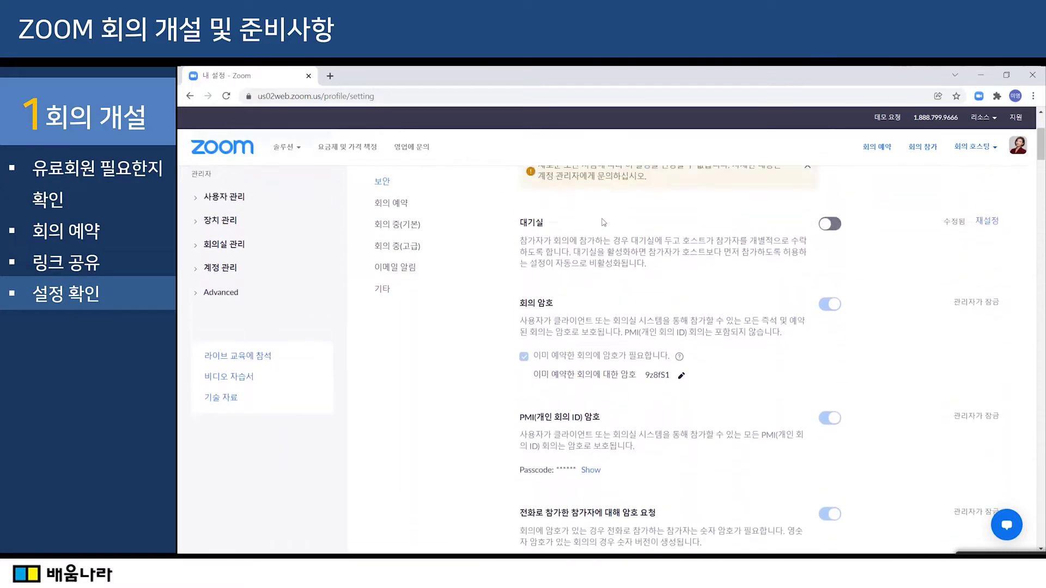
{"action": "left_click_drag", "start_coordinate": [520, 222], "coordinate": [549, 226]}
{"action": "left_click", "coordinate": [828, 230]}
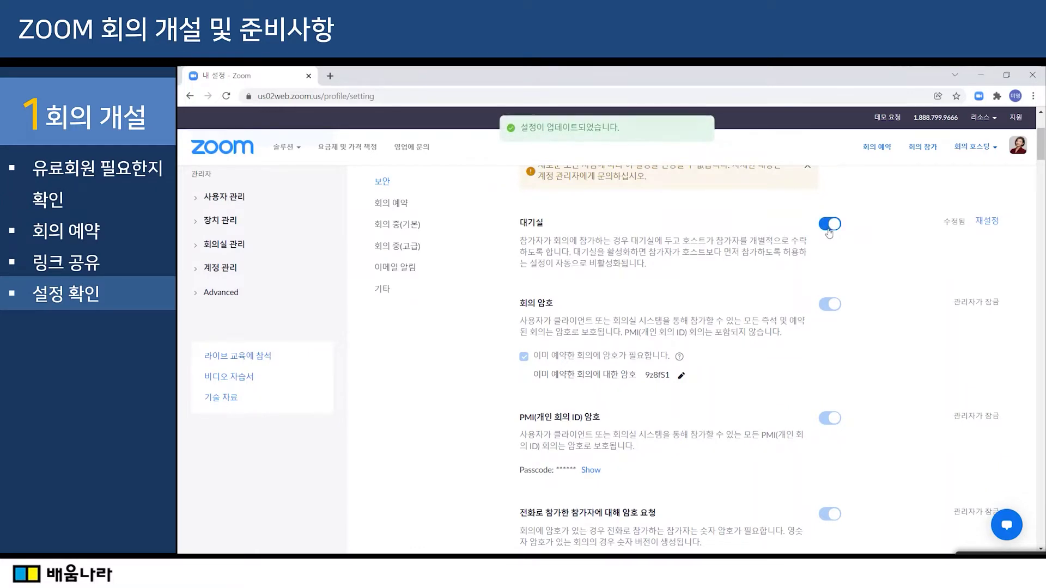
{"action": "left_click_drag", "start_coordinate": [750, 240], "coordinate": [807, 240]}
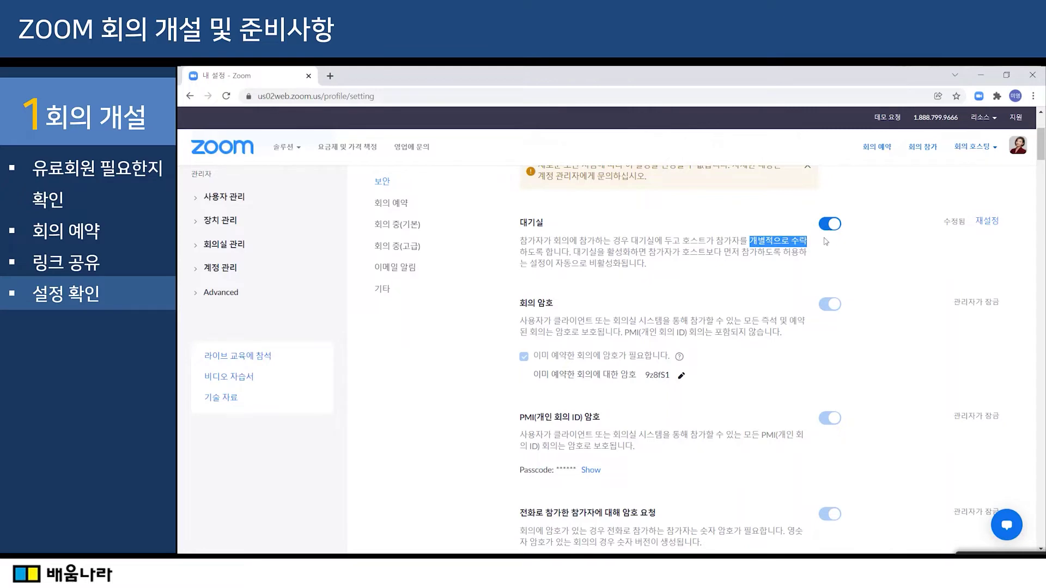
{"action": "left_click", "coordinate": [867, 259]}
Step: Keep chat saving allowed under the 채팅 setting and restrict it to the host (호스트)
{"action": "scroll", "coordinate": [842, 305], "scroll_direction": "down", "scroll_amount": 3}
{"action": "scroll", "coordinate": [833, 324], "scroll_direction": "down", "scroll_amount": 10}
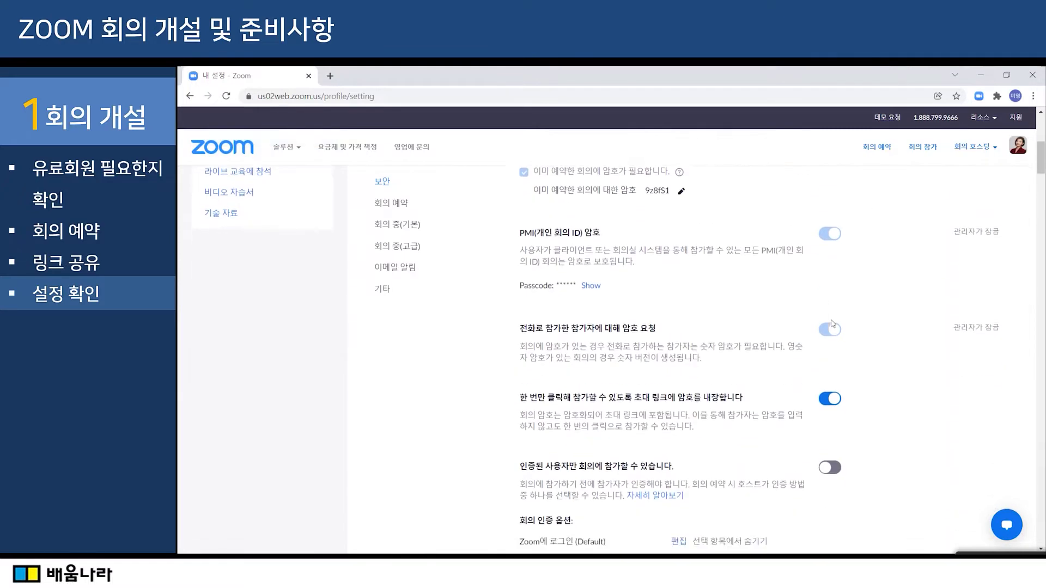
{"action": "scroll", "coordinate": [833, 323], "scroll_direction": "down", "scroll_amount": 4}
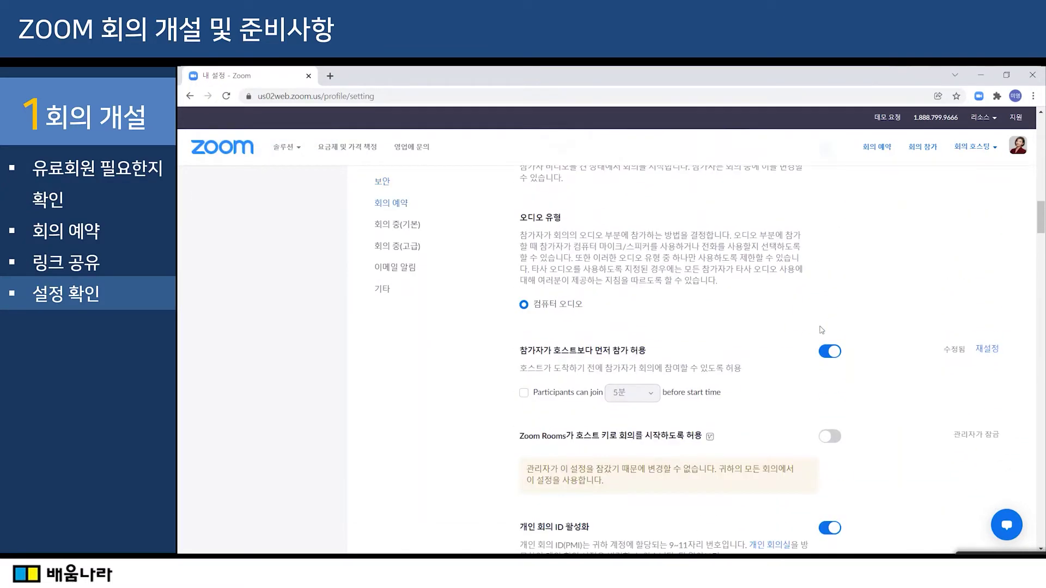
{"action": "scroll", "coordinate": [772, 357], "scroll_direction": "down", "scroll_amount": 6}
{"action": "scroll", "coordinate": [772, 357], "scroll_direction": "down", "scroll_amount": 4}
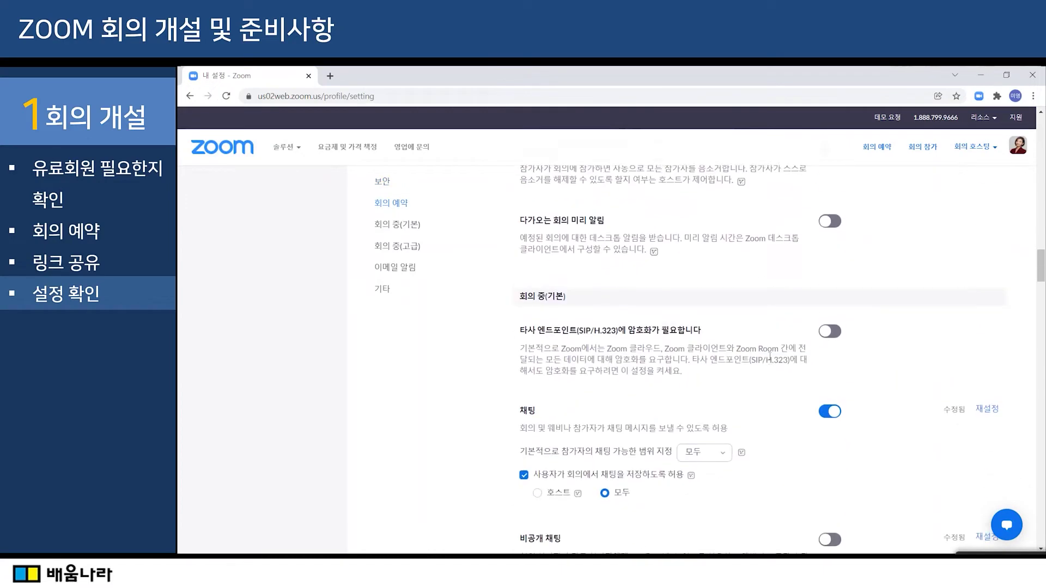
{"action": "left_click_drag", "start_coordinate": [520, 405], "coordinate": [539, 409]}
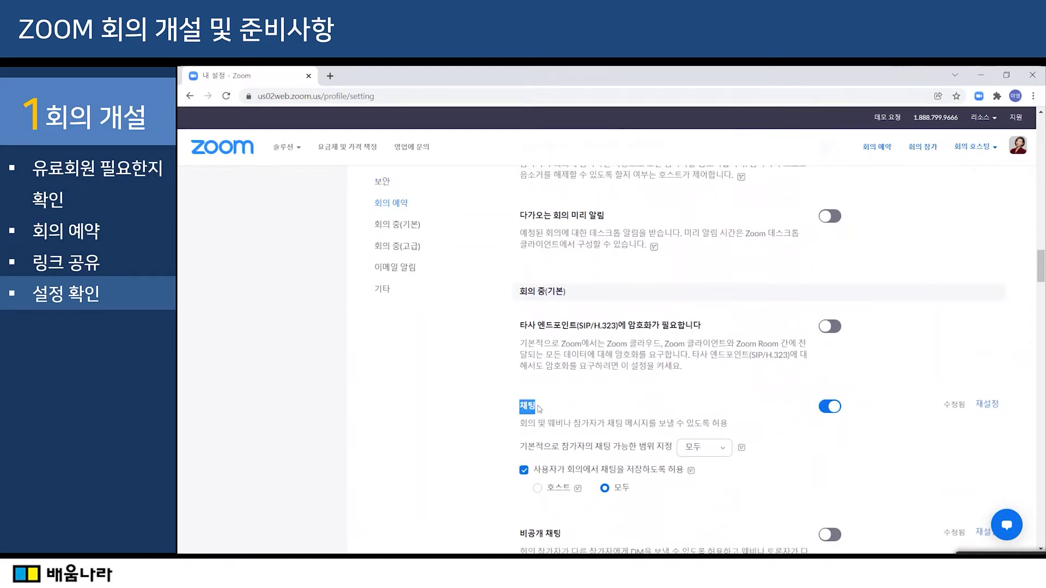
{"action": "left_click", "coordinate": [524, 472]}
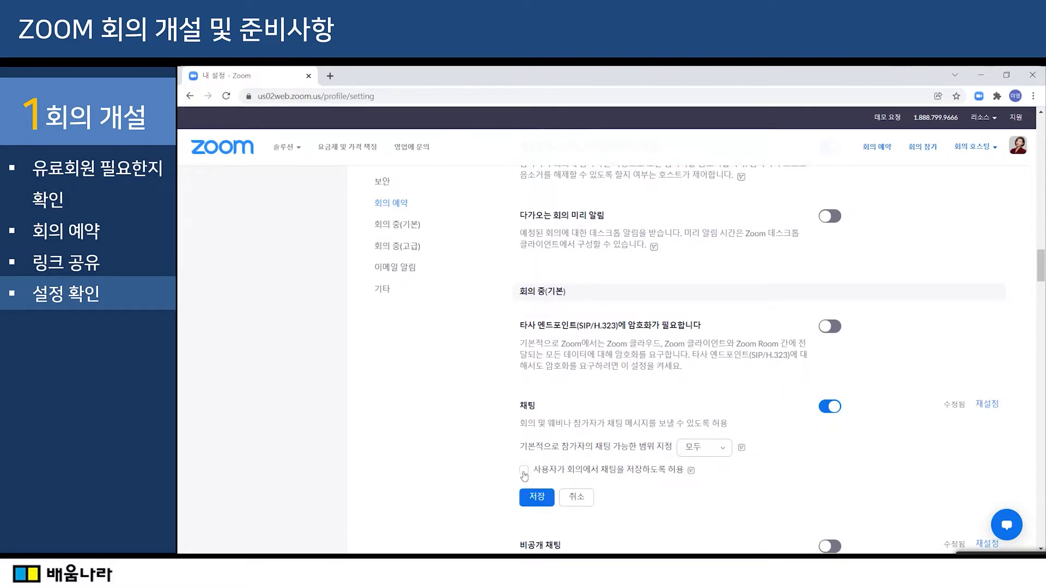
{"action": "left_click", "coordinate": [523, 472]}
{"action": "left_click", "coordinate": [537, 488]}
Step: Review the annotation (주석) setting and toggle breakout rooms (소회의실) off and back on in the advanced in-meeting settings
{"action": "scroll", "coordinate": [684, 506], "scroll_direction": "down", "scroll_amount": 12}
{"action": "scroll", "coordinate": [667, 412], "scroll_direction": "down", "scroll_amount": 6}
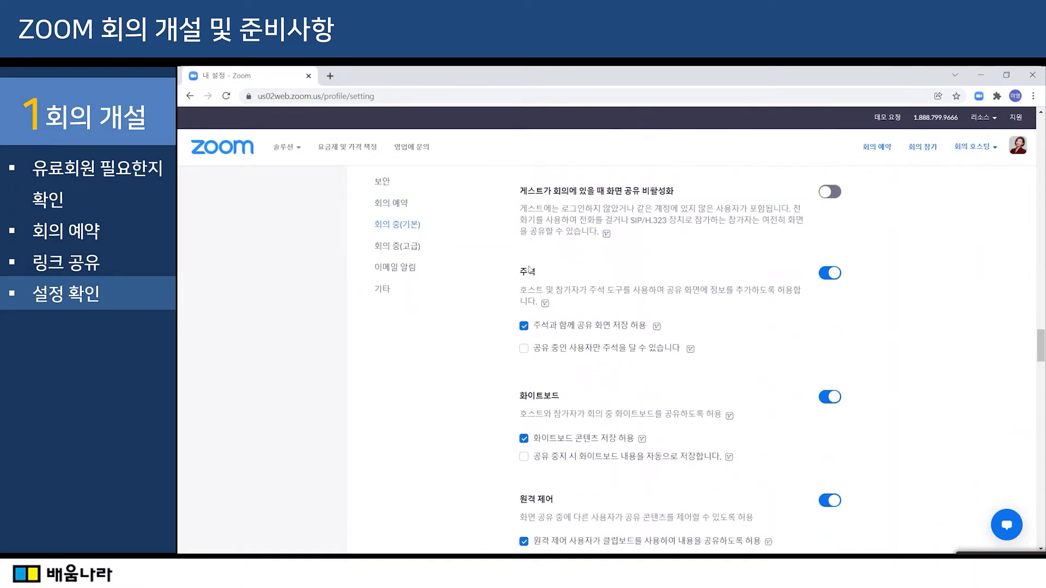
{"action": "left_click_drag", "start_coordinate": [518, 271], "coordinate": [542, 277]}
{"action": "left_click", "coordinate": [395, 250]}
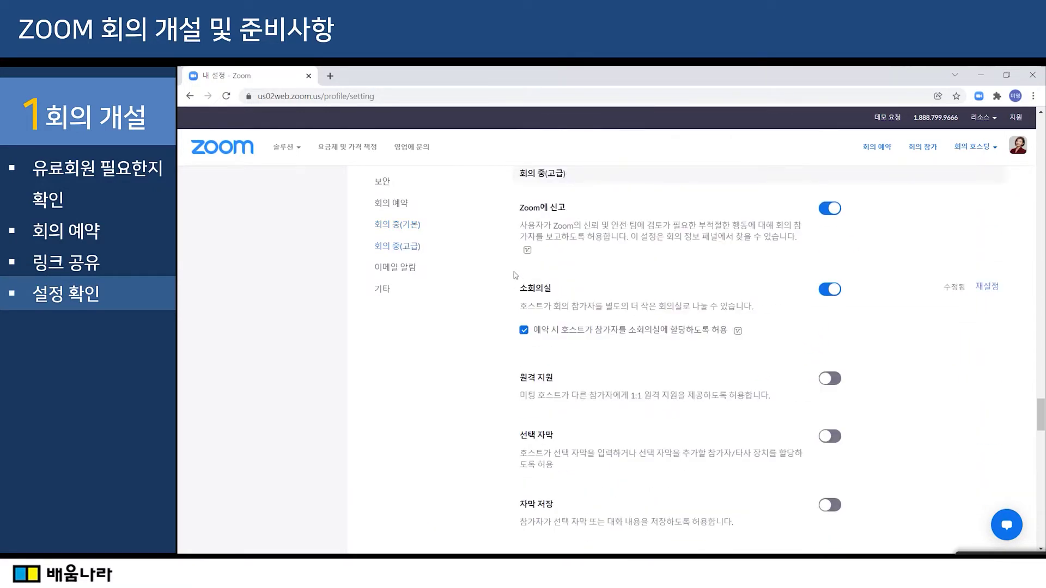
{"action": "left_click", "coordinate": [827, 293]}
{"action": "left_click", "coordinate": [827, 293]}
Step: Open the picture editor from the account profile and save the profile picture
{"action": "left_click", "coordinate": [1017, 146]}
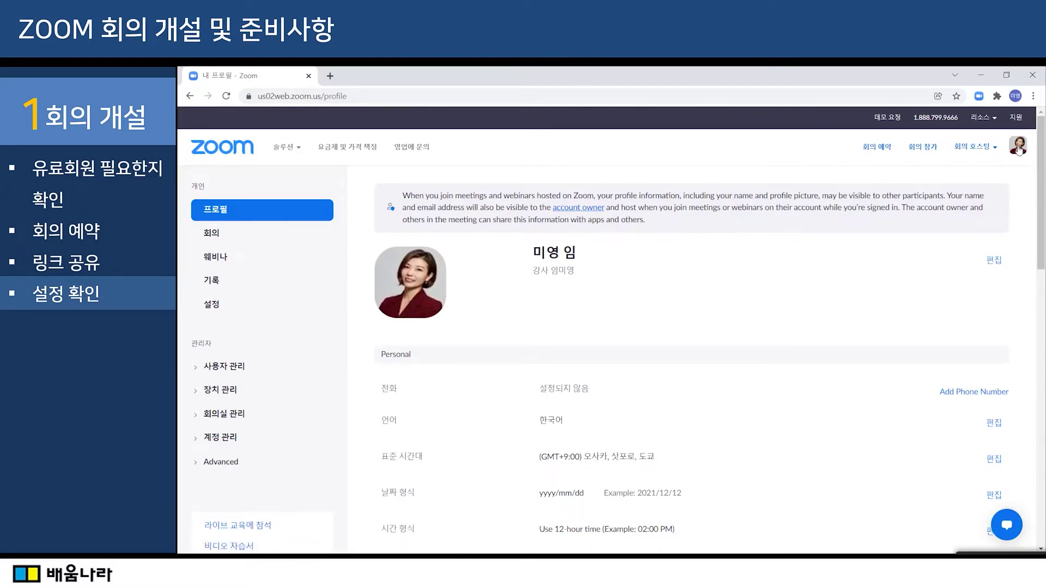
{"action": "left_click", "coordinate": [413, 297]}
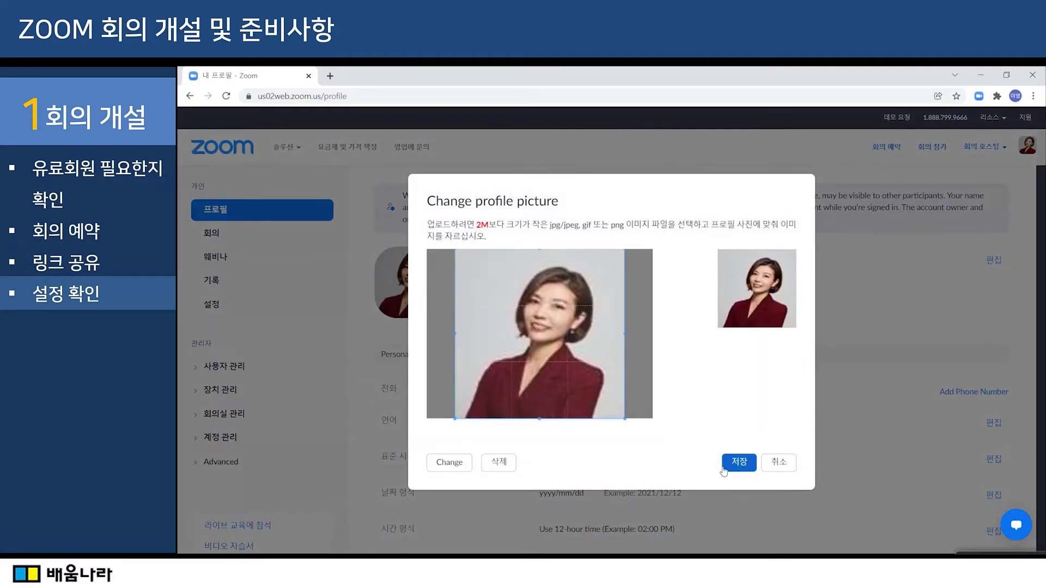
{"action": "left_click", "coordinate": [740, 462]}
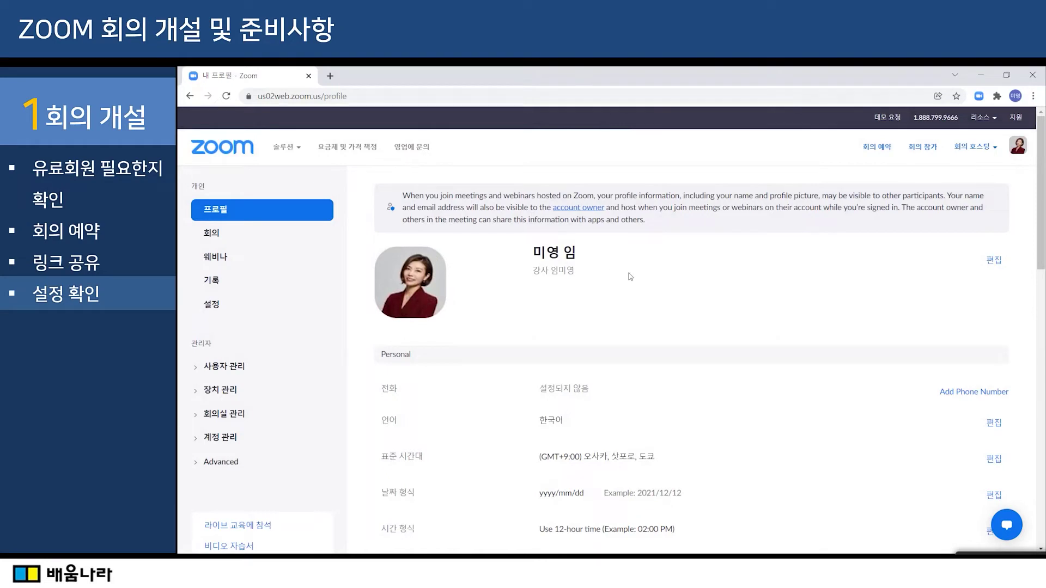
Step: Open the profile's name details for editing and highlight the display name (표시 이름)
{"action": "left_click", "coordinate": [992, 263]}
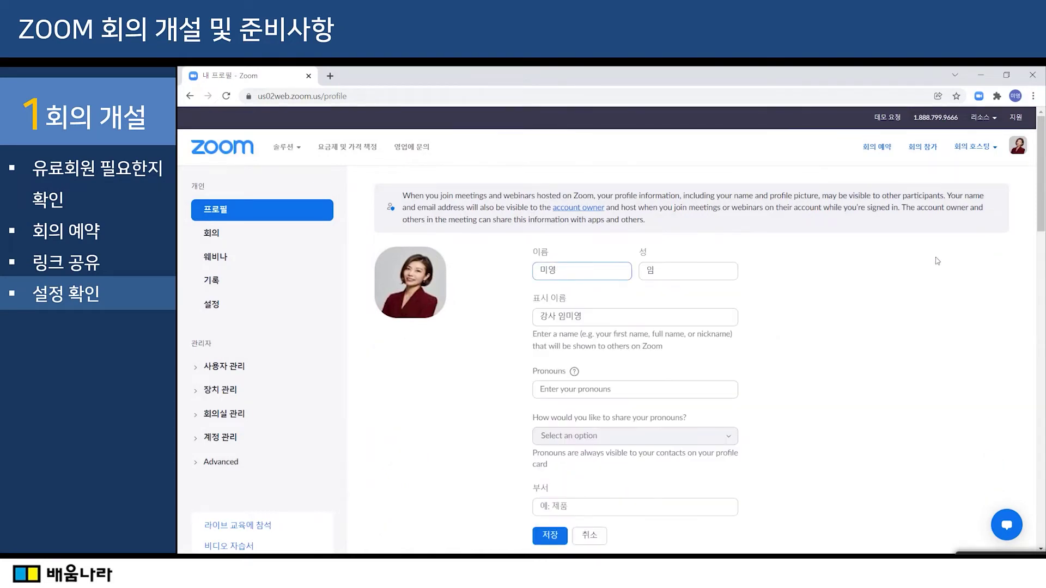
{"action": "left_click_drag", "start_coordinate": [587, 316], "coordinate": [520, 312]}
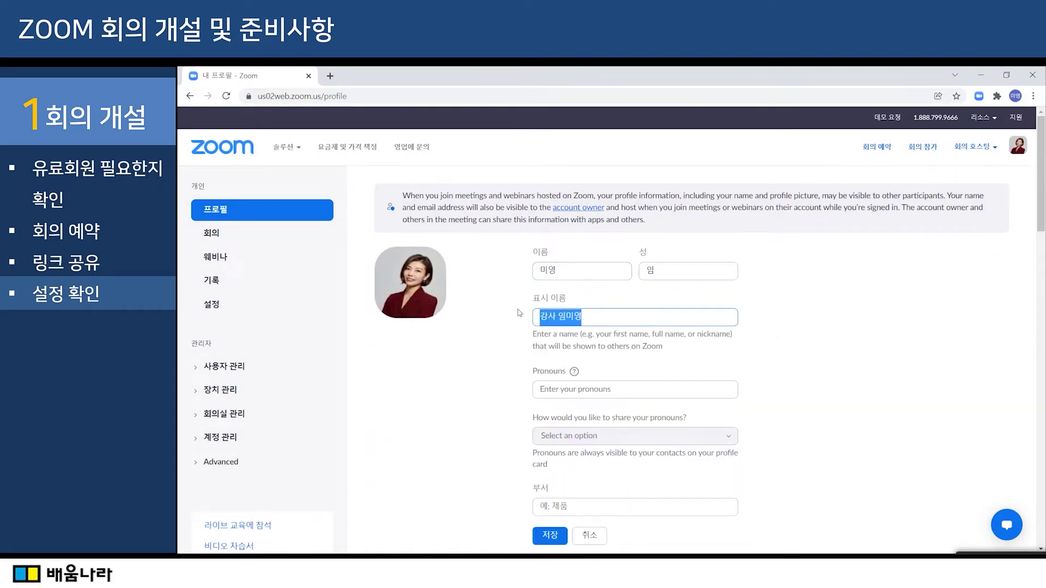
{"action": "left_click", "coordinate": [821, 369]}
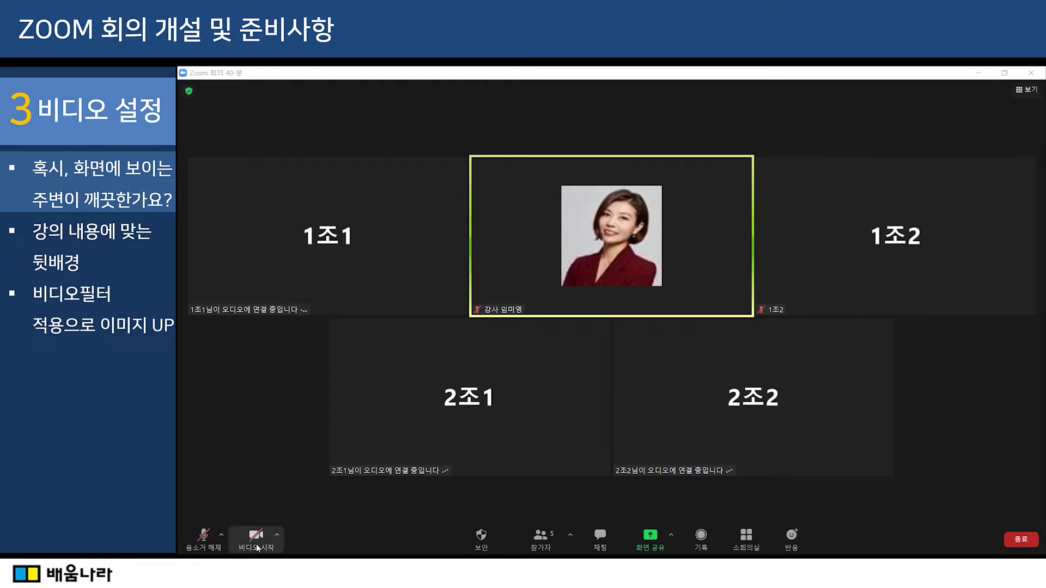
Step: In the Zoom meeting window, check the virtual background settings and close them
{"action": "left_click", "coordinate": [278, 534]}
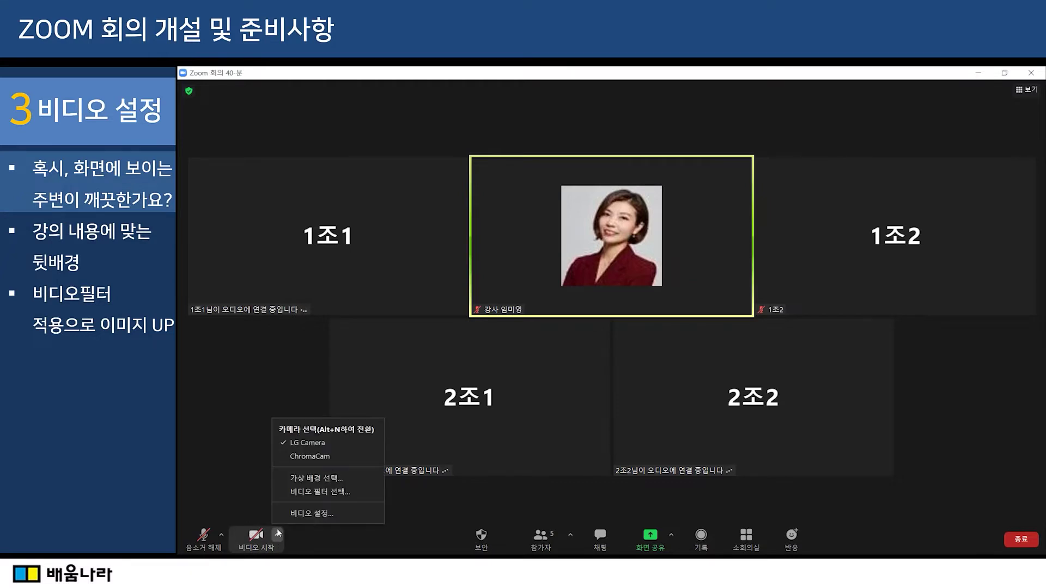
{"action": "left_click", "coordinate": [312, 479]}
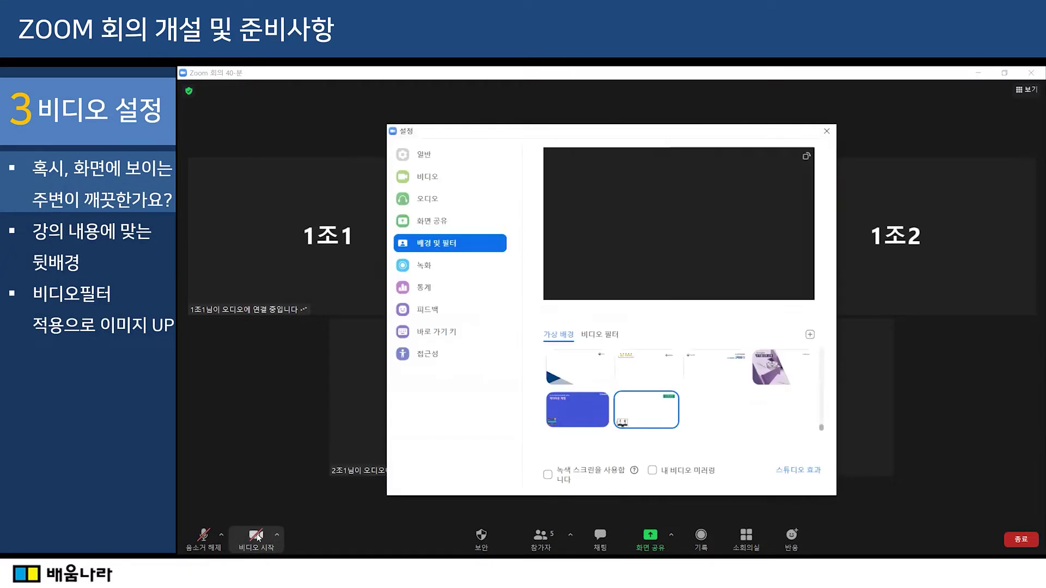
{"action": "left_click", "coordinate": [827, 131]}
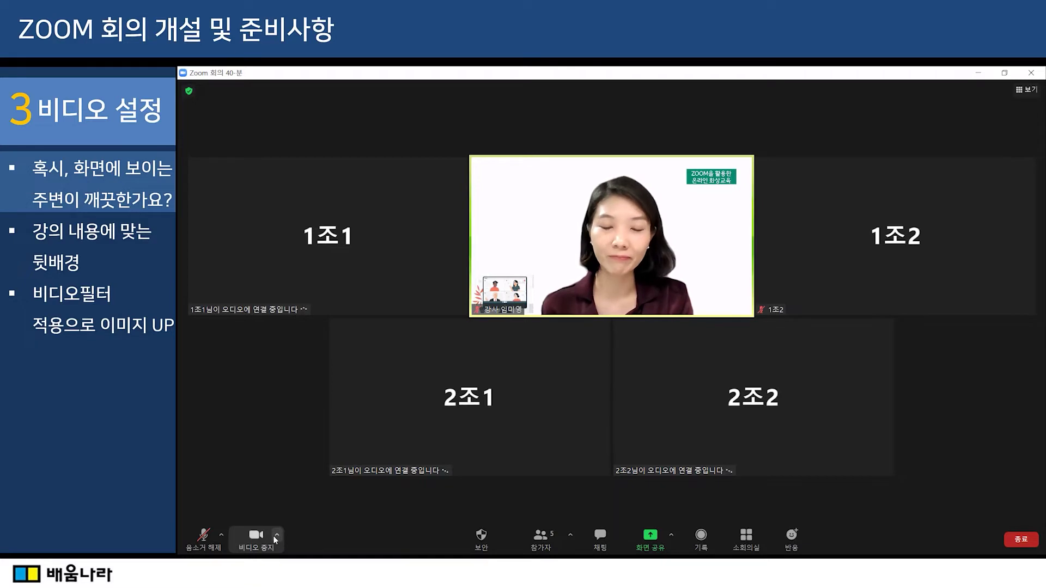
Step: Set the virtual background to None so the camera shows the real room
{"action": "mouse_move", "coordinate": [286, 534]}
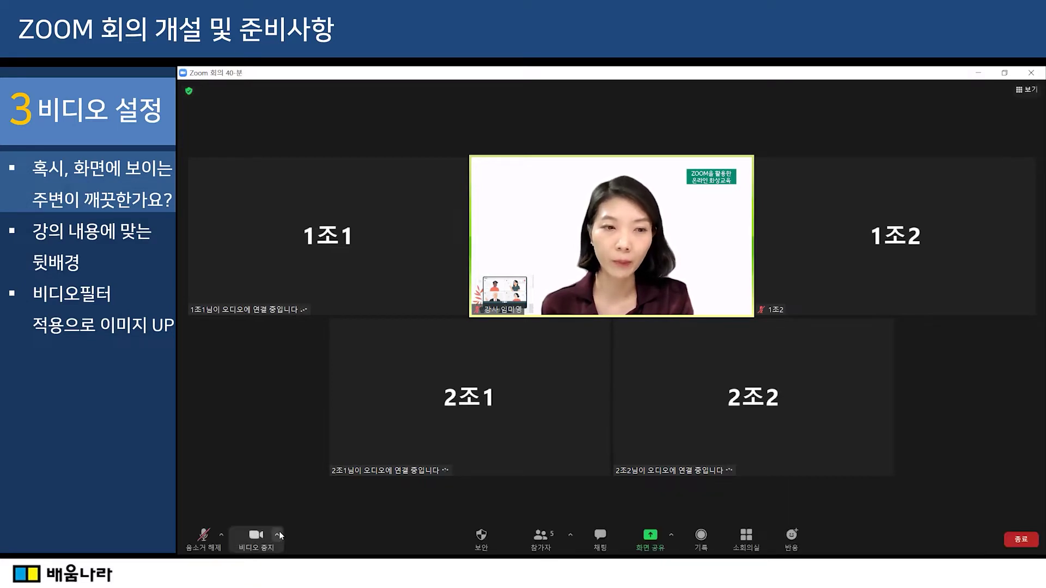
{"action": "left_click", "coordinate": [277, 536]}
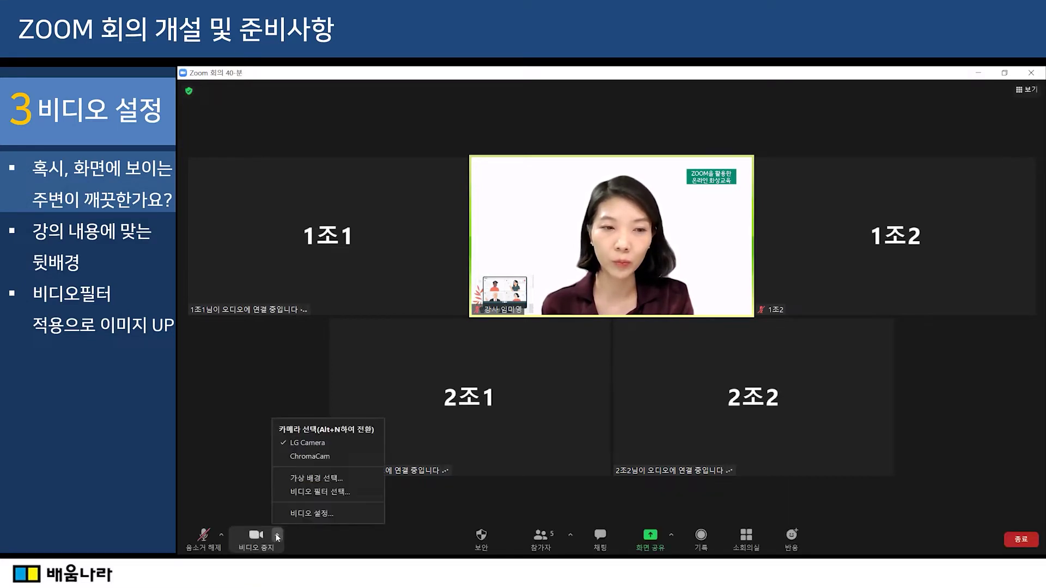
{"action": "left_click", "coordinate": [328, 478]}
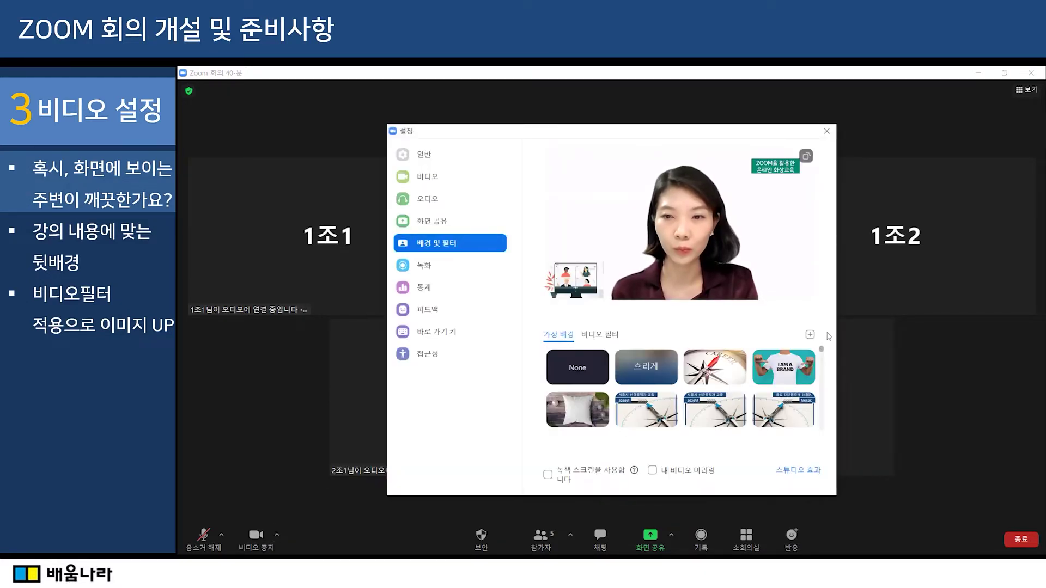
{"action": "left_click", "coordinate": [577, 372]}
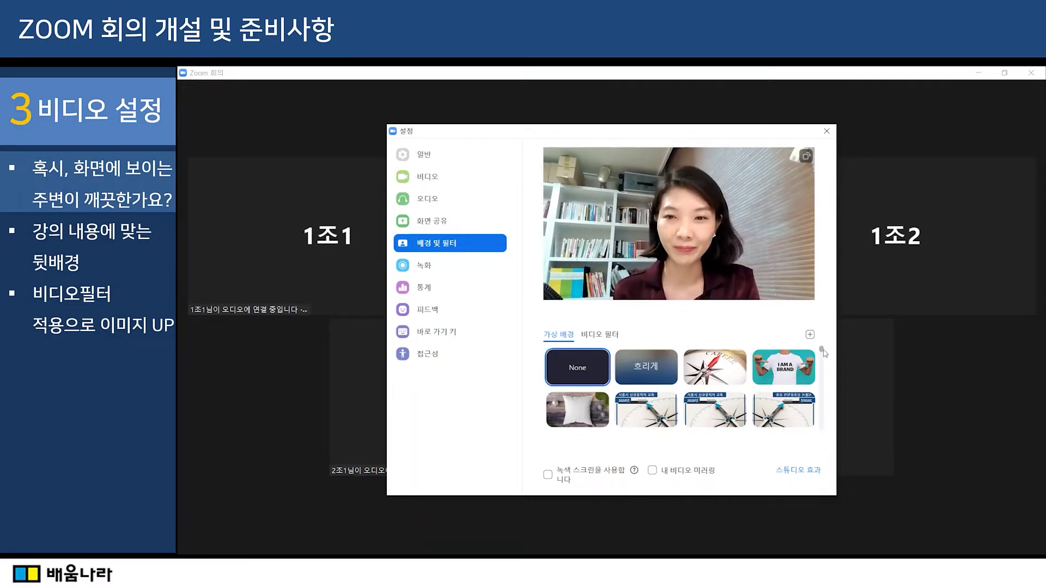
{"action": "left_click", "coordinate": [827, 131]}
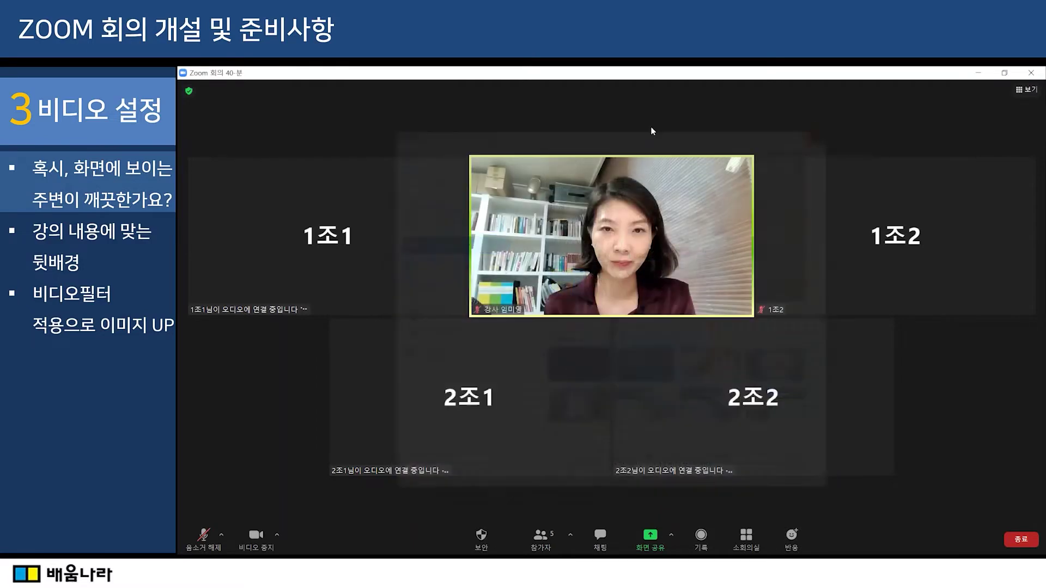
Step: Apply the white virtual background with the green "ZOOM을 활용한 온라인 화상교육" label, found at the end of the background list
{"action": "left_click", "coordinate": [278, 537]}
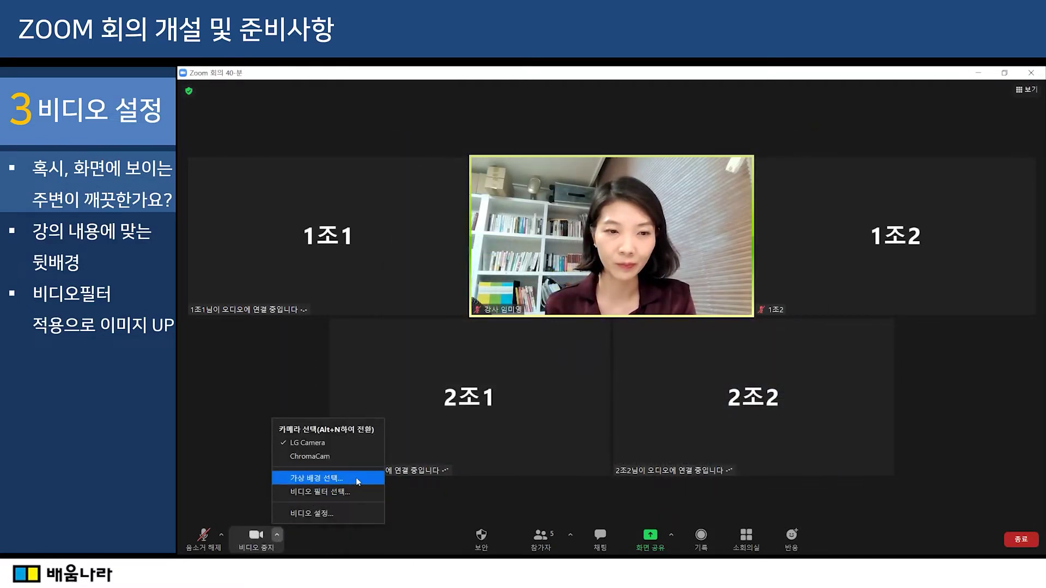
{"action": "left_click", "coordinate": [358, 480]}
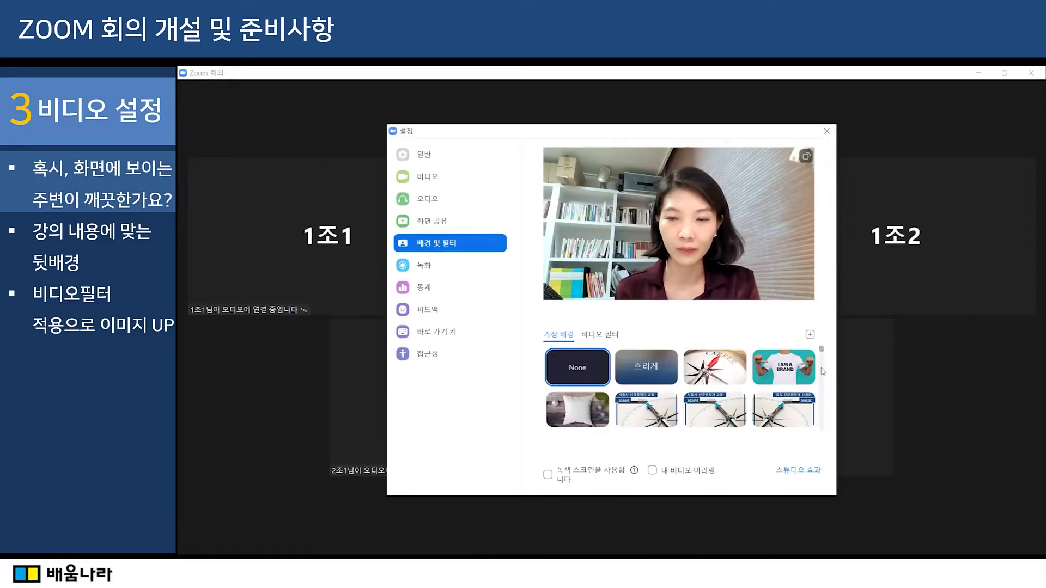
{"action": "left_click_drag", "start_coordinate": [821, 355], "coordinate": [821, 426]}
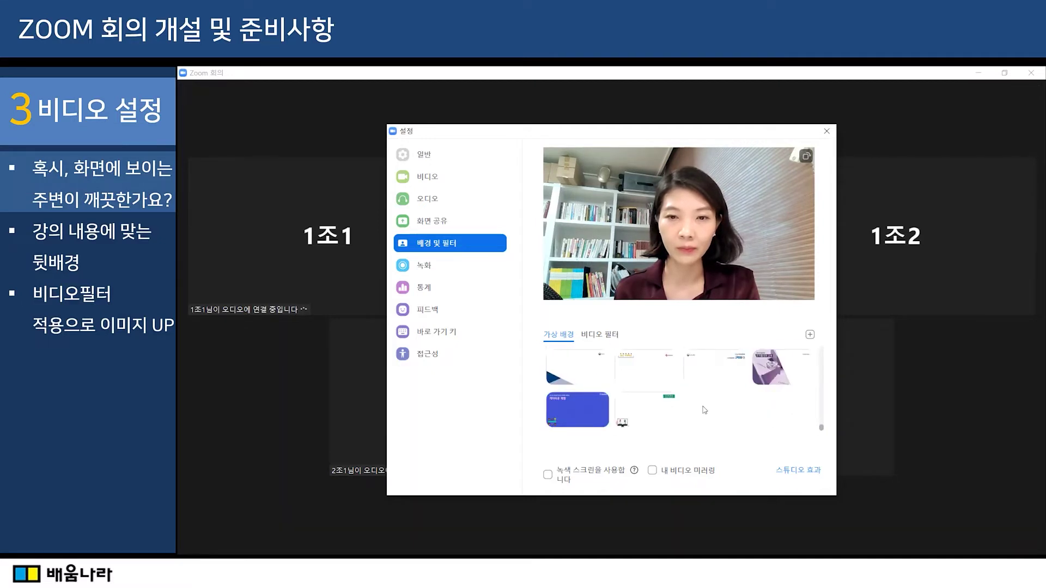
{"action": "left_click", "coordinate": [652, 410]}
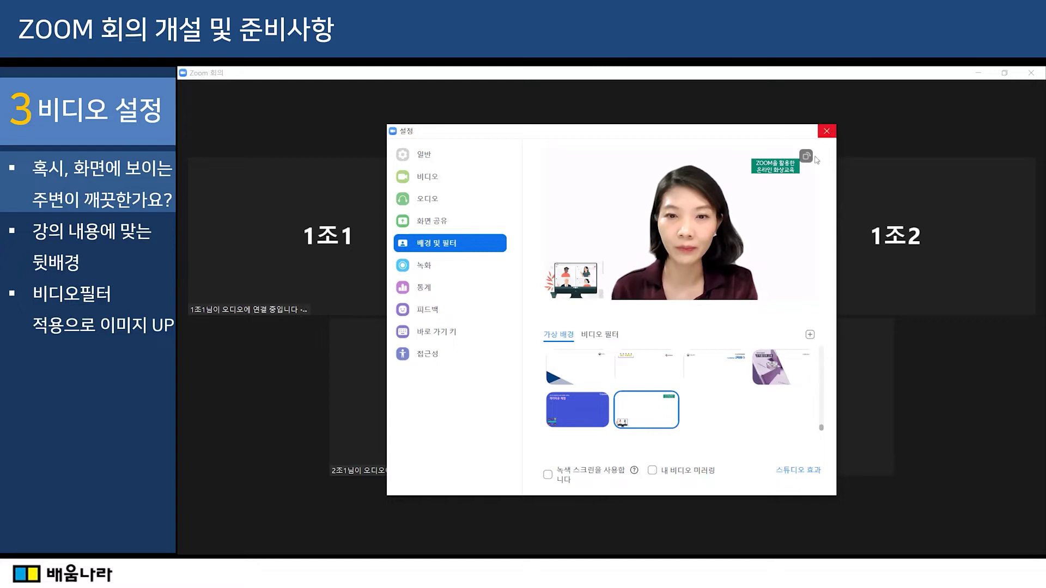
{"action": "left_click", "coordinate": [827, 131]}
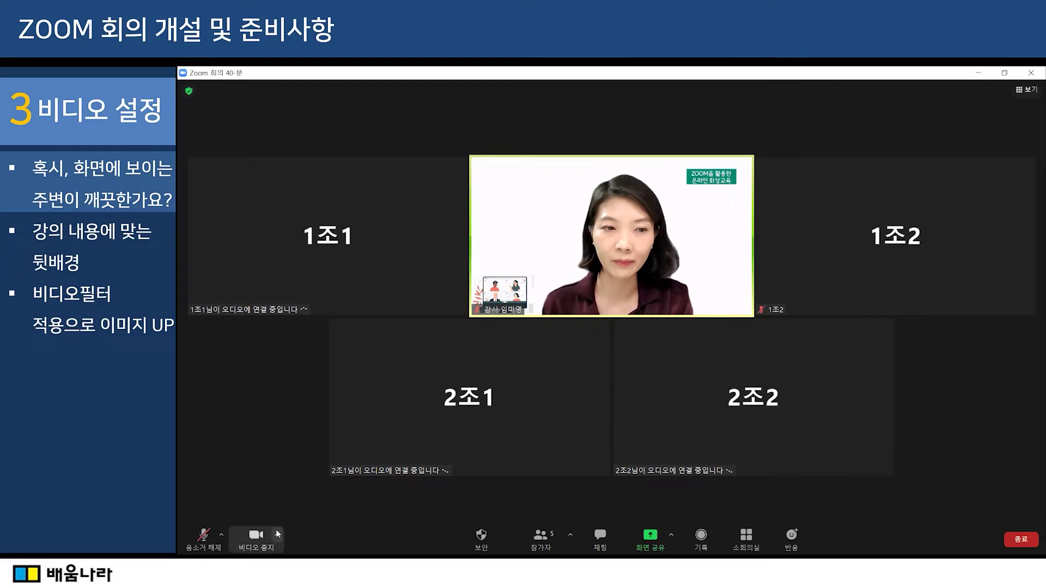
Step: In the video filters' studio effects, reset the lip color (입술 색) and reapply crimson
{"action": "left_click", "coordinate": [277, 535]}
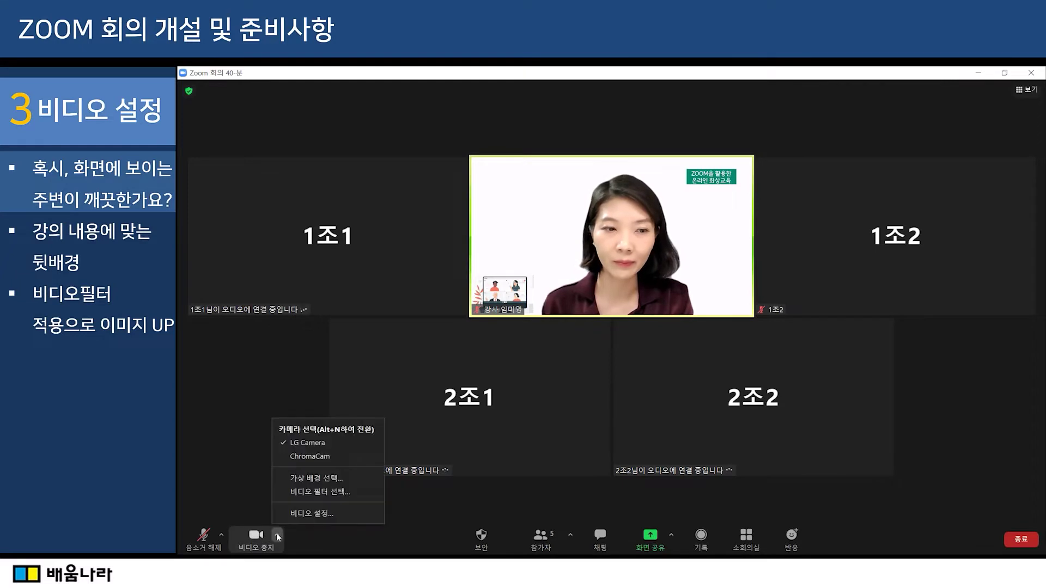
{"action": "left_click", "coordinate": [305, 490]}
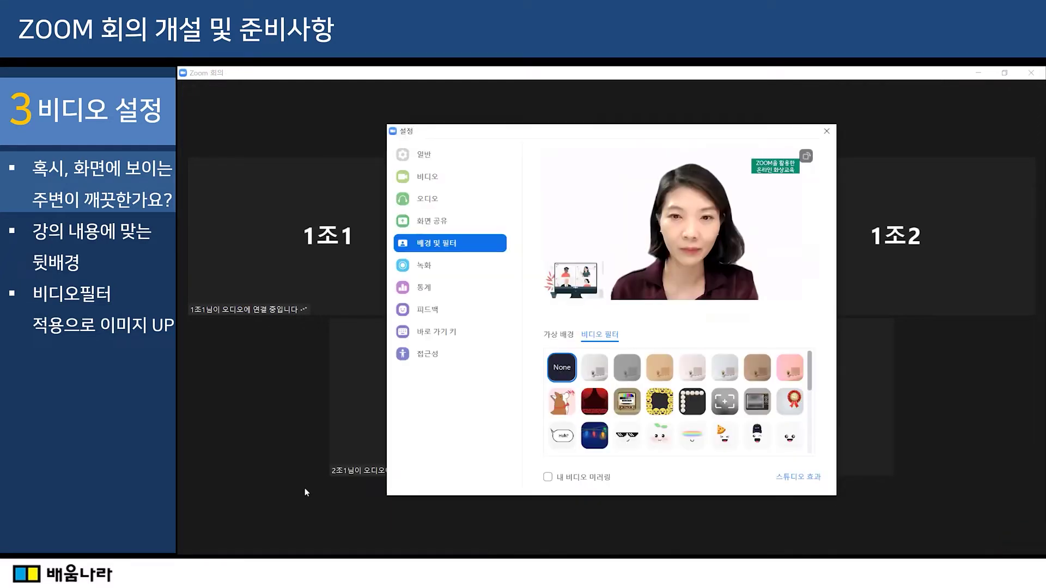
{"action": "left_click", "coordinate": [777, 482]}
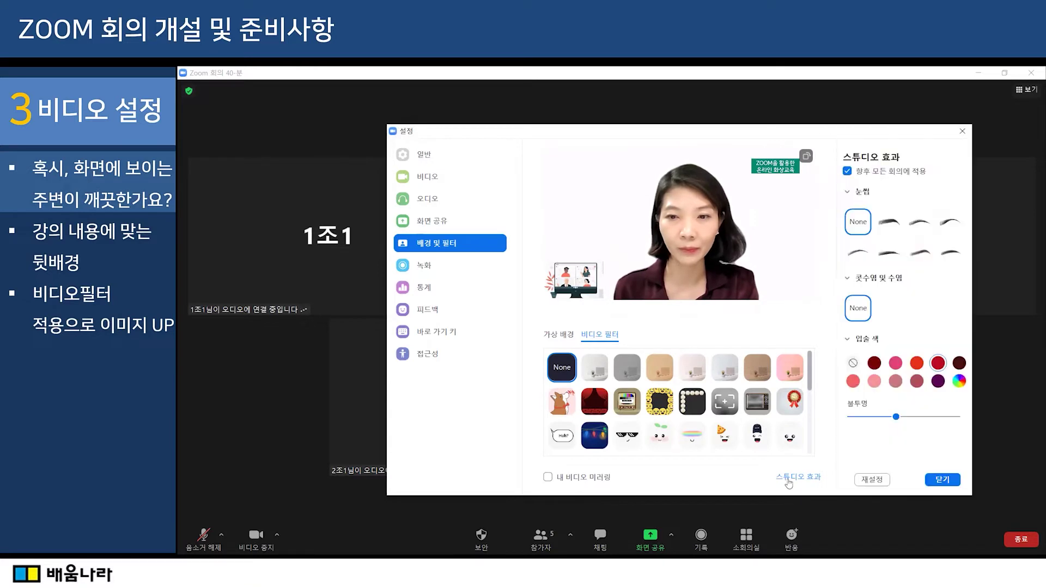
{"action": "left_click", "coordinate": [918, 364]}
{"action": "left_click", "coordinate": [938, 362]}
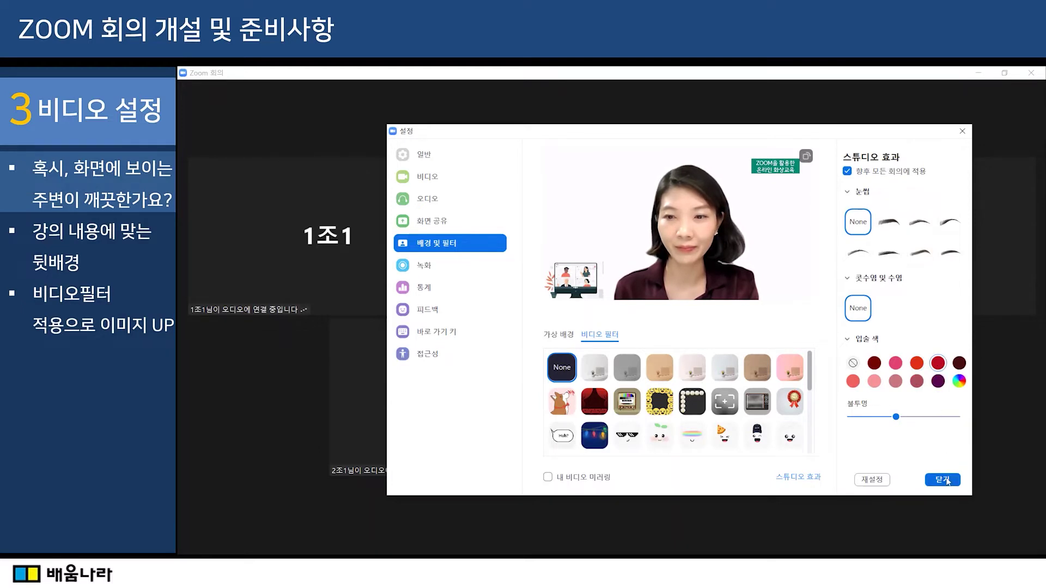
{"action": "left_click", "coordinate": [872, 480]}
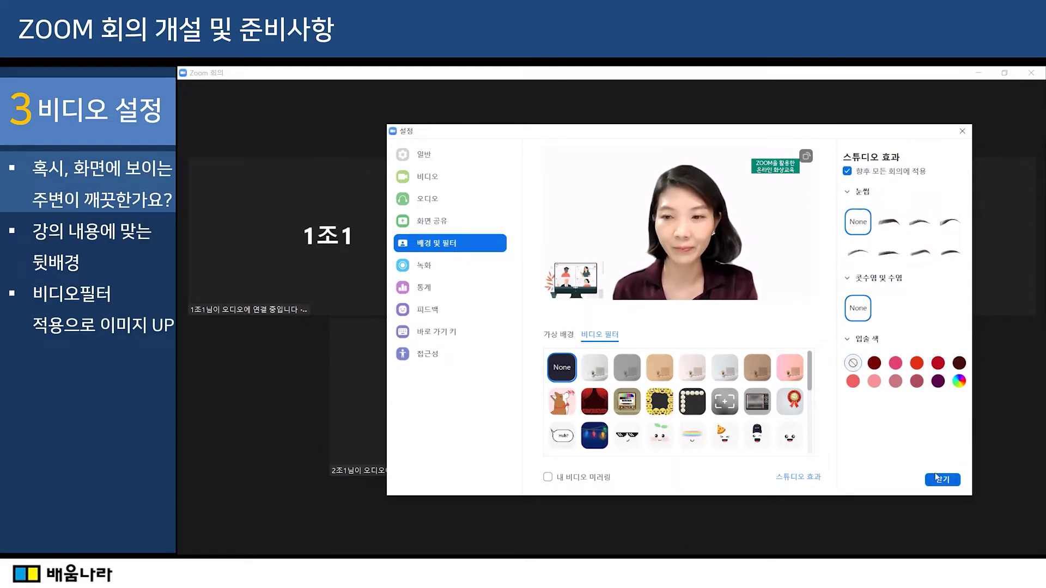
{"action": "left_click", "coordinate": [938, 364]}
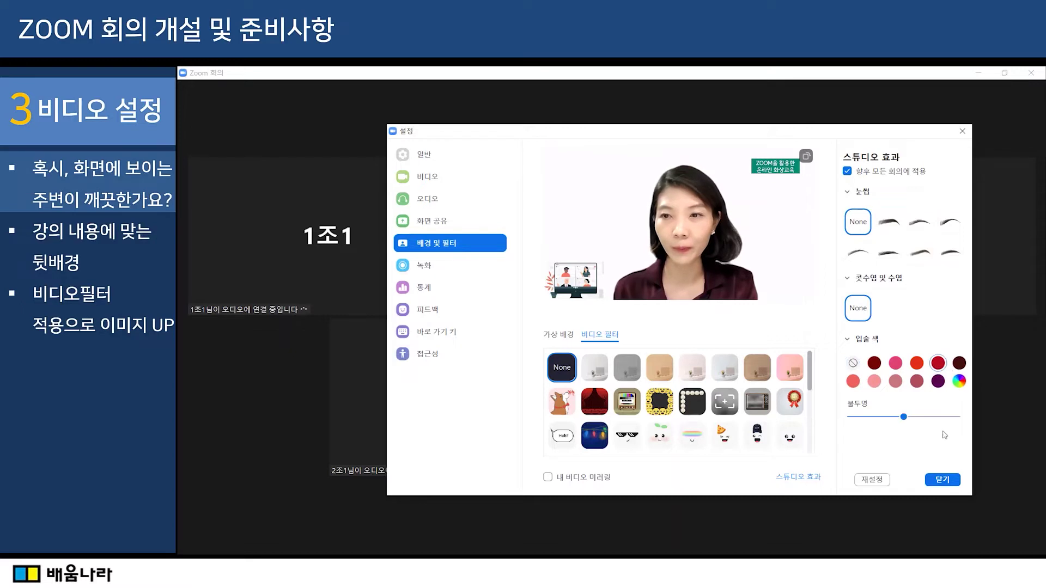
{"action": "left_click", "coordinate": [943, 479]}
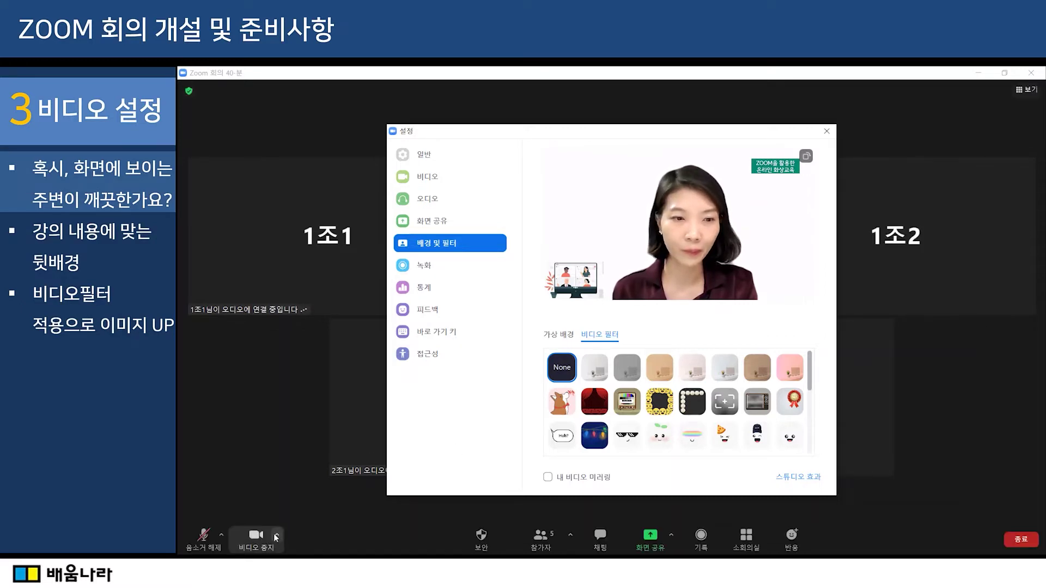
Step: In the video settings, compare the touch-up filter (내 모습 수정 필터) at minimum and switched off, and leave it enabled near maximum strength
{"action": "left_click", "coordinate": [276, 536]}
{"action": "left_click", "coordinate": [299, 514]}
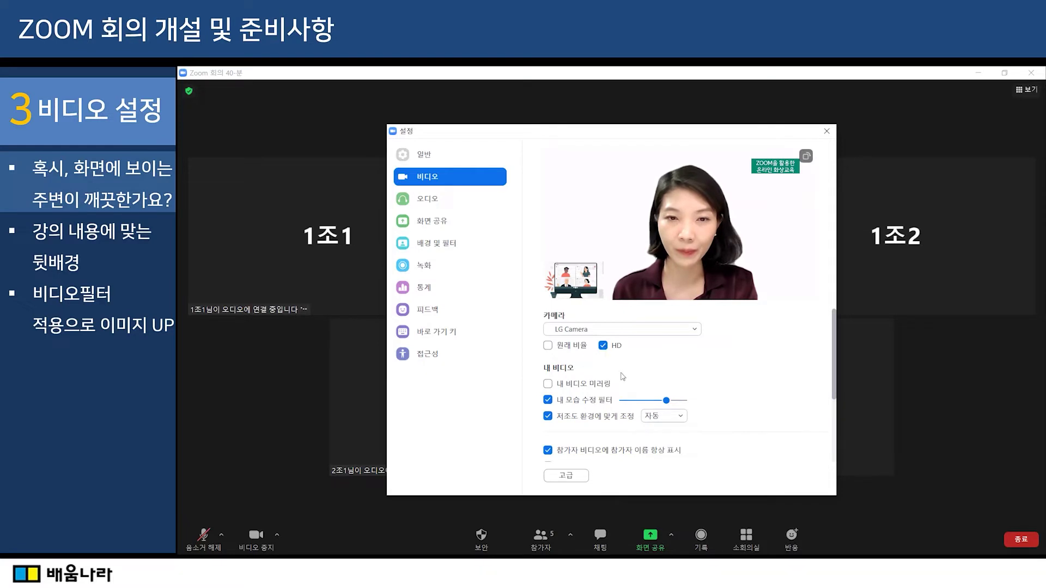
{"action": "left_click", "coordinate": [671, 401]}
{"action": "mouse_move", "coordinate": [672, 401]}
{"action": "left_mouse_down"}
{"action": "mouse_move", "coordinate": [681, 402]}
{"action": "mouse_move", "coordinate": [627, 402]}
{"action": "mouse_move", "coordinate": [679, 408]}
{"action": "left_mouse_up"}
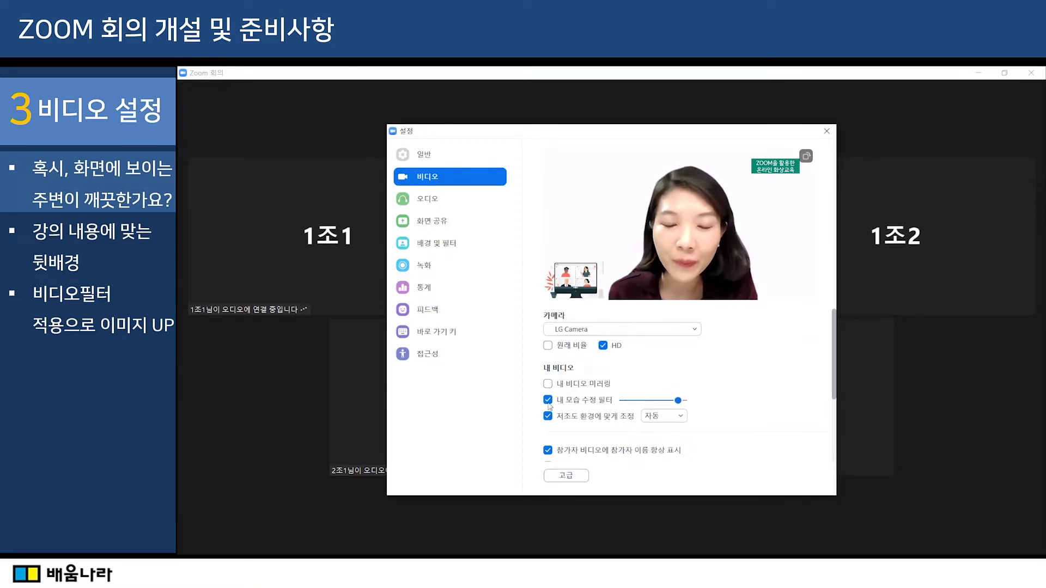
{"action": "left_click_drag", "start_coordinate": [681, 403], "coordinate": [613, 404]}
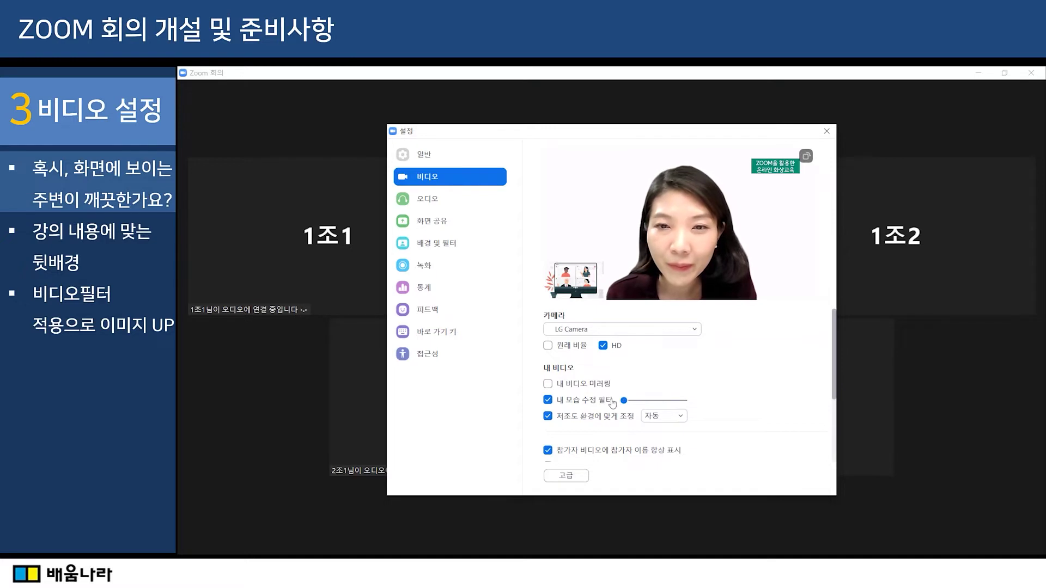
{"action": "left_click", "coordinate": [548, 401]}
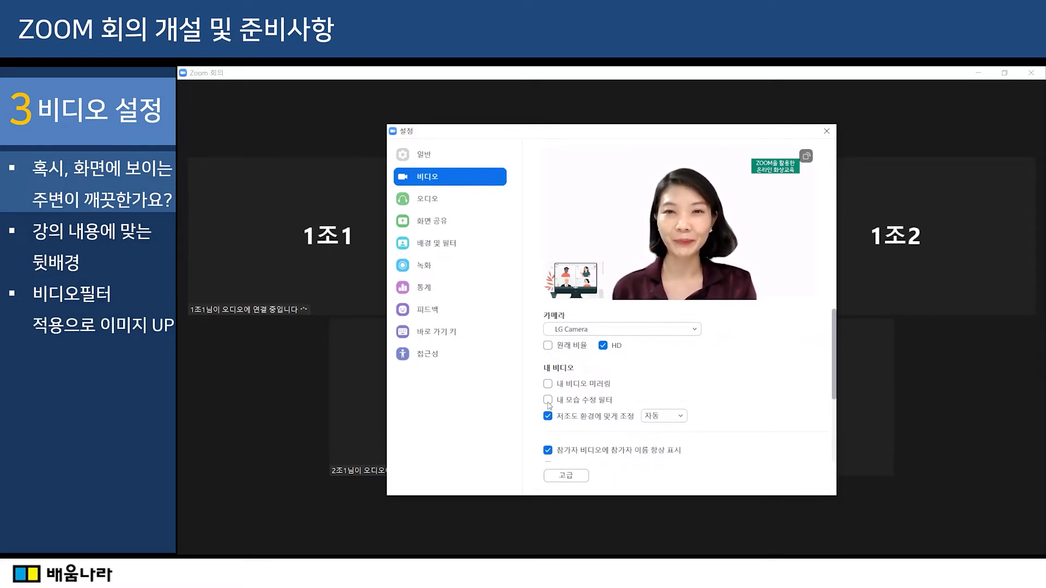
{"action": "left_click", "coordinate": [548, 400]}
{"action": "left_click_drag", "start_coordinate": [625, 400], "coordinate": [681, 400]}
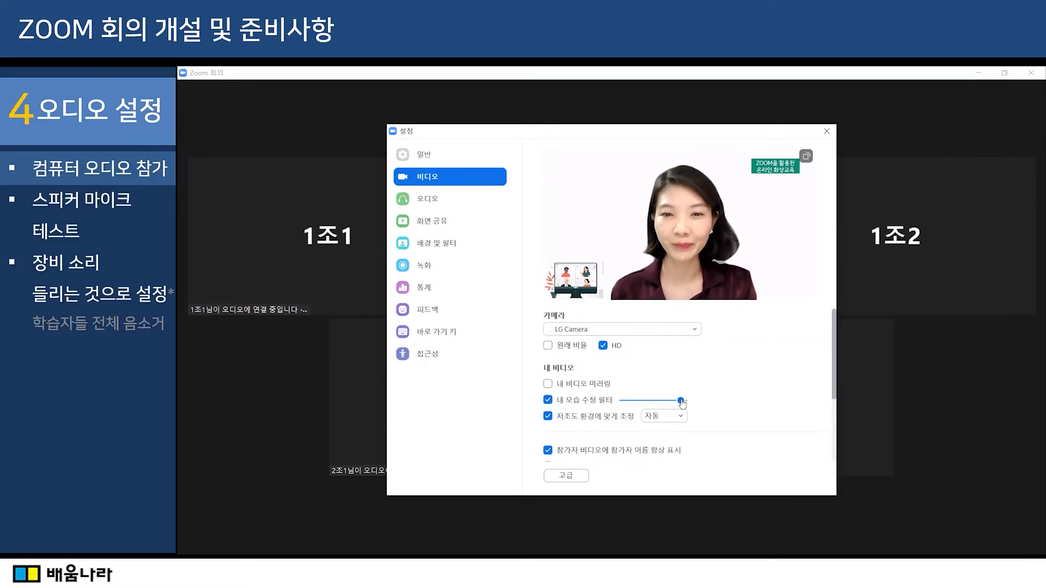
{"action": "left_click", "coordinate": [826, 131]}
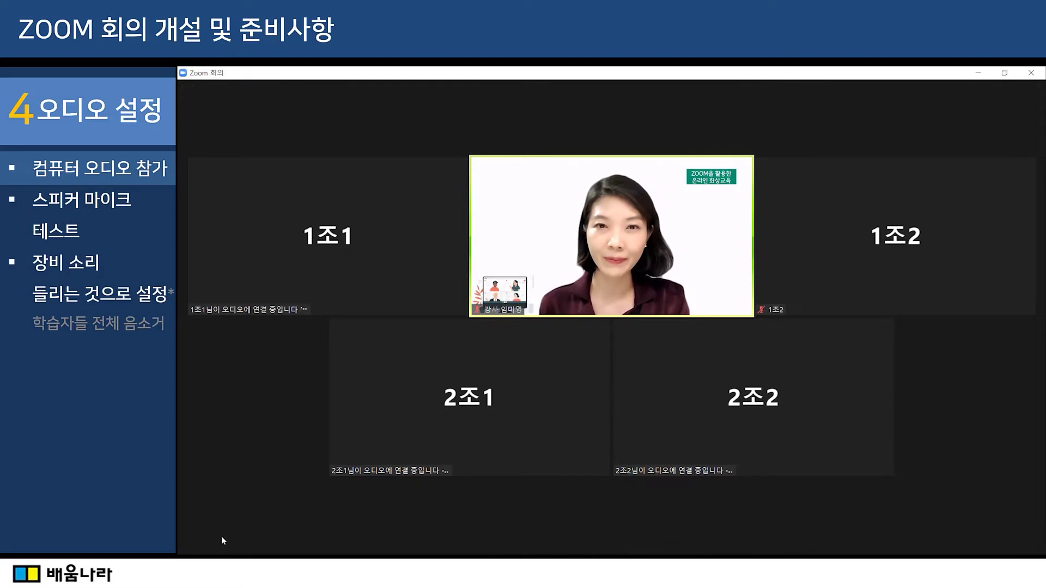
Step: Unmute the host's microphone in the meeting and mute it again
{"action": "mouse_move", "coordinate": [219, 522]}
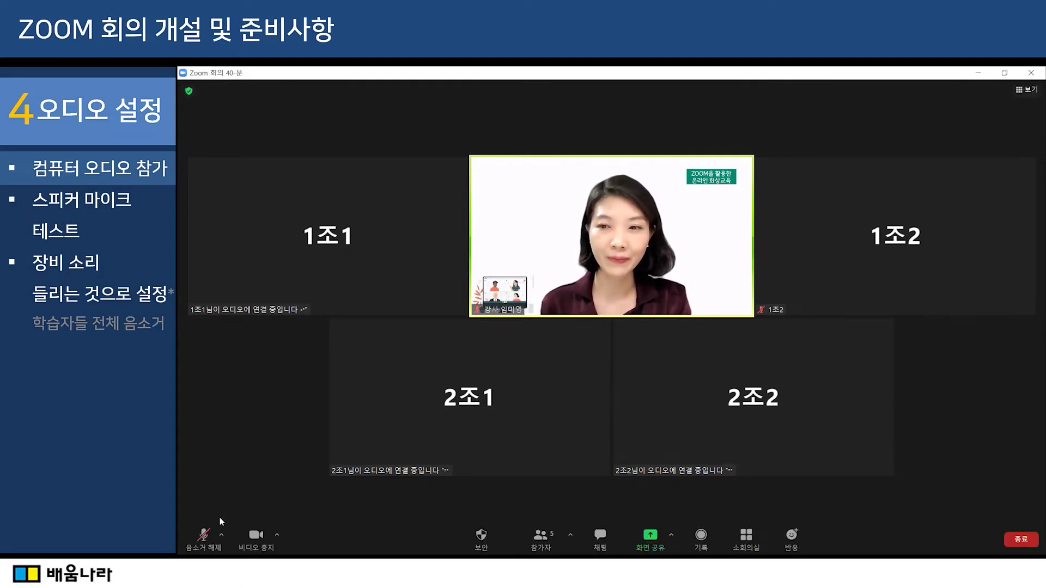
{"action": "left_click", "coordinate": [205, 538]}
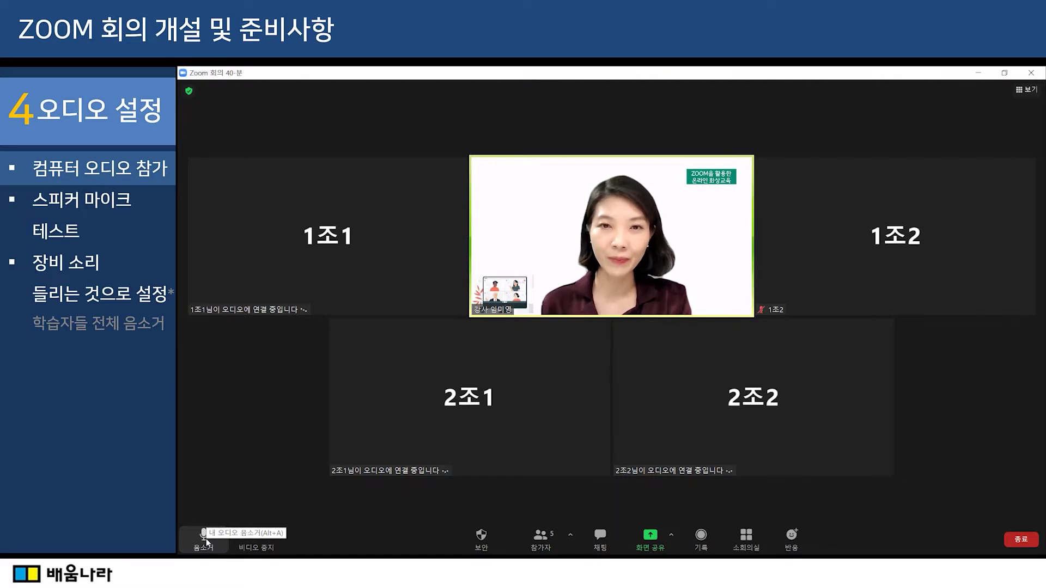
{"action": "left_click", "coordinate": [205, 539]}
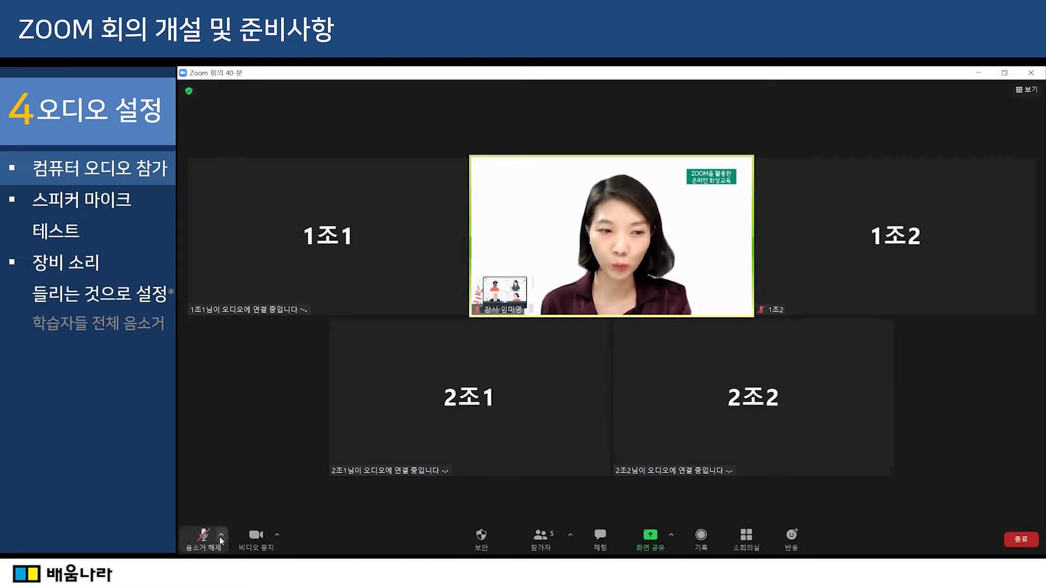
Step: Start the speaker and microphone test and confirm the ringtone with 스피커(Synaptics SmartAudio HD) as the speaker
{"action": "left_click", "coordinate": [221, 537]}
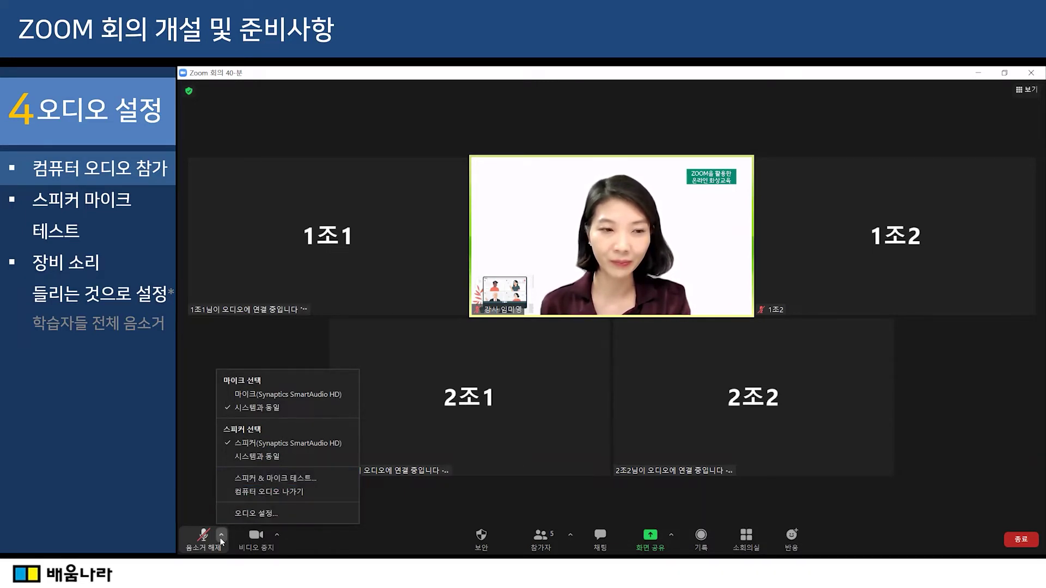
{"action": "left_click", "coordinate": [341, 478]}
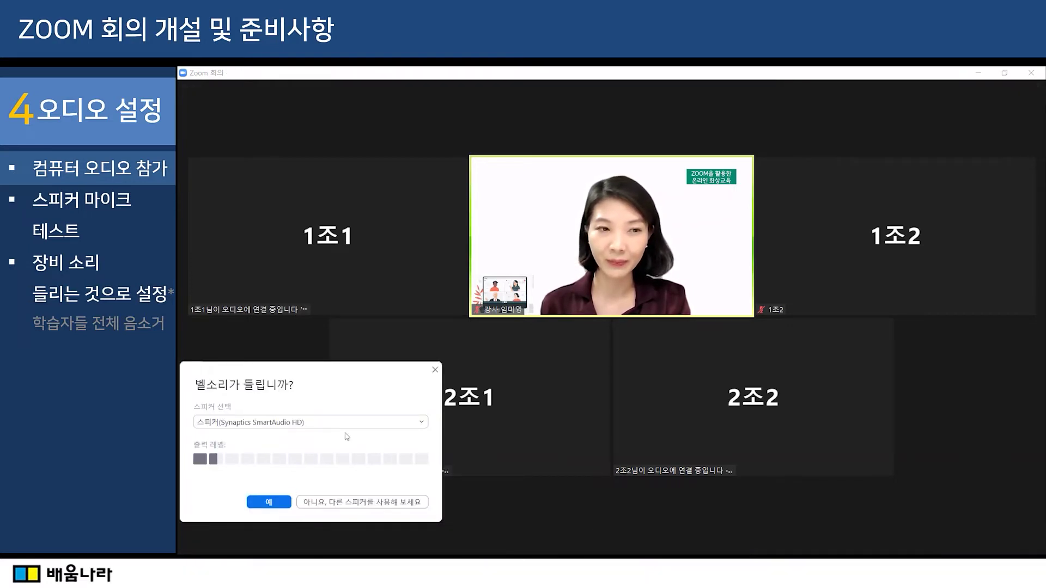
{"action": "left_click", "coordinate": [398, 428]}
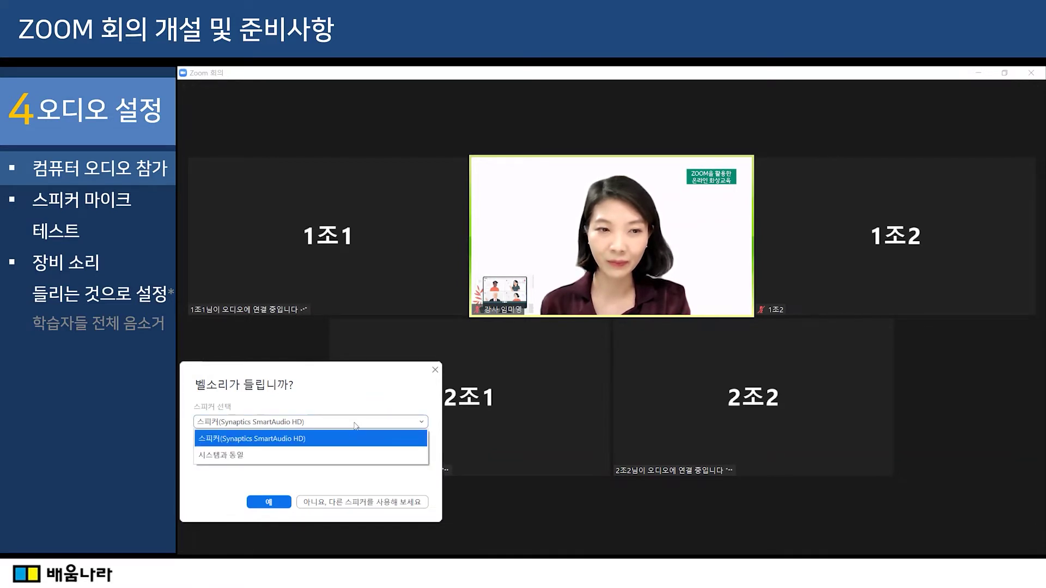
{"action": "left_click", "coordinate": [343, 436]}
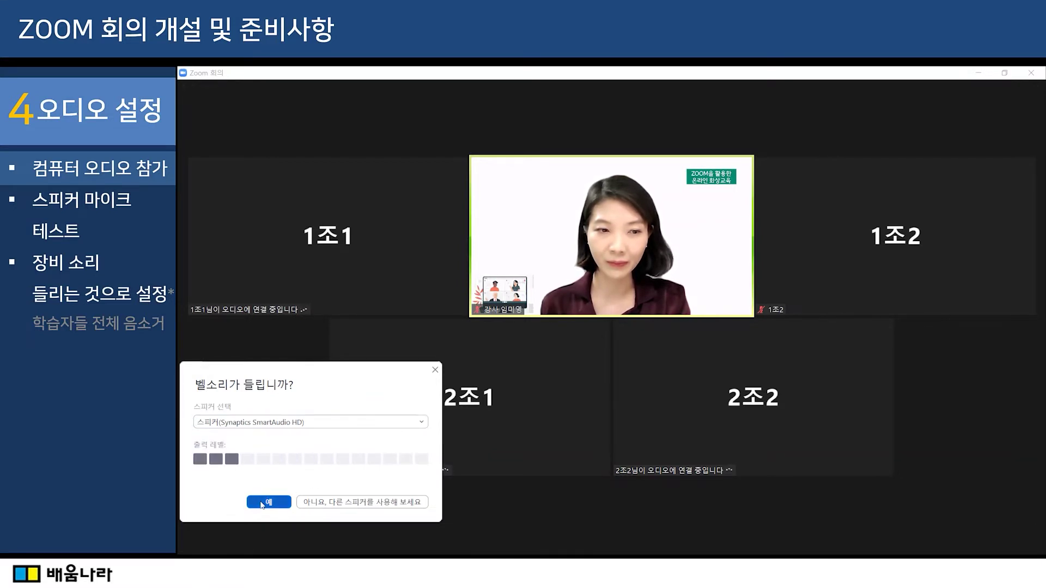
{"action": "left_click", "coordinate": [262, 502]}
Step: Test the microphone with 마이크(Synaptics SmartAudio HD) selected, confirm the playback and finish the audio test
{"action": "left_click", "coordinate": [384, 436]}
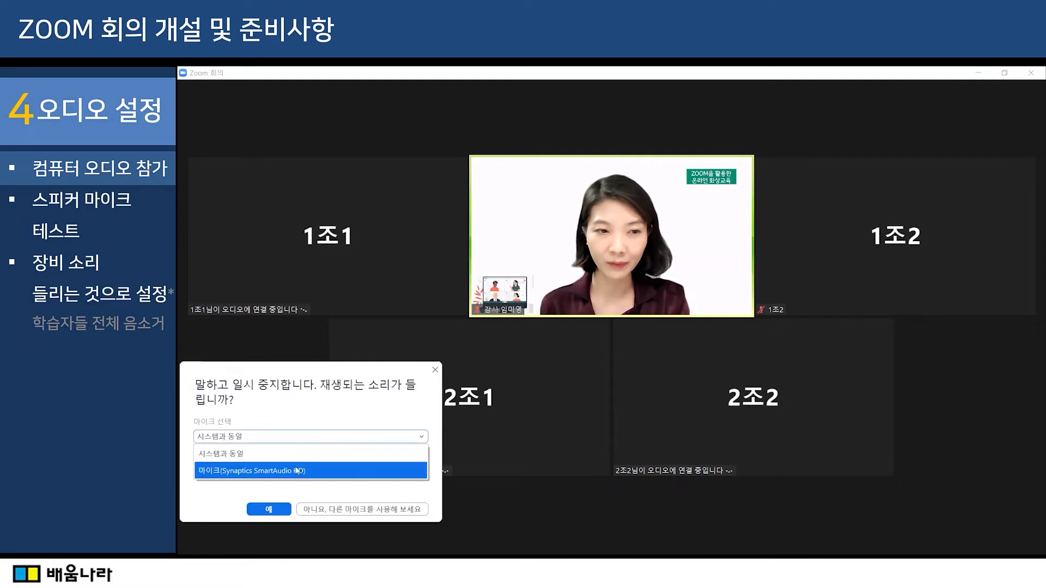
{"action": "left_click", "coordinate": [292, 471]}
{"action": "left_click", "coordinate": [276, 509]}
{"action": "left_click", "coordinate": [327, 504]}
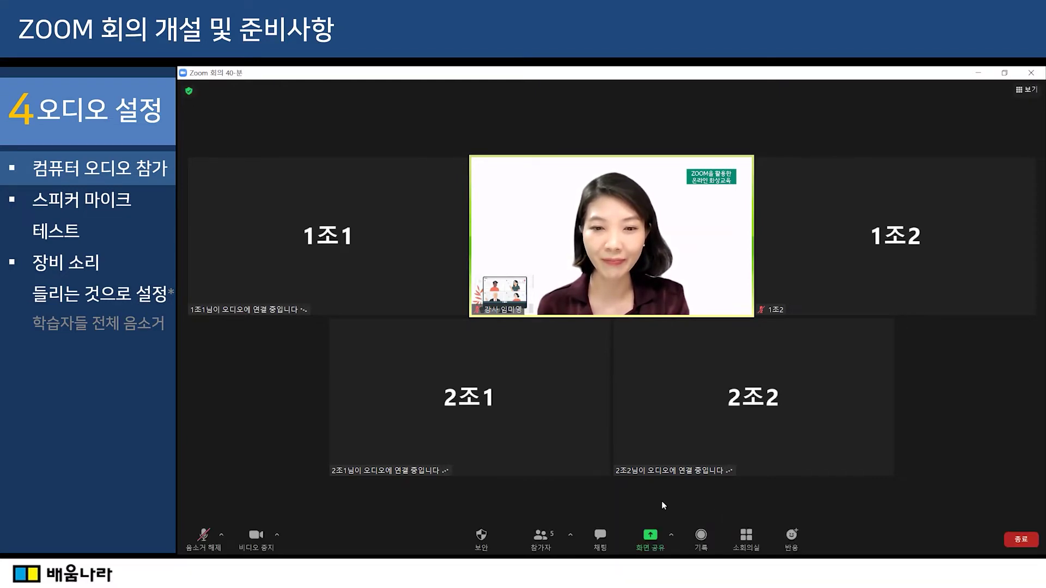
Step: Mute all current and new participants while allowing them to unmute themselves, and close the participant list
{"action": "left_click", "coordinate": [546, 540]}
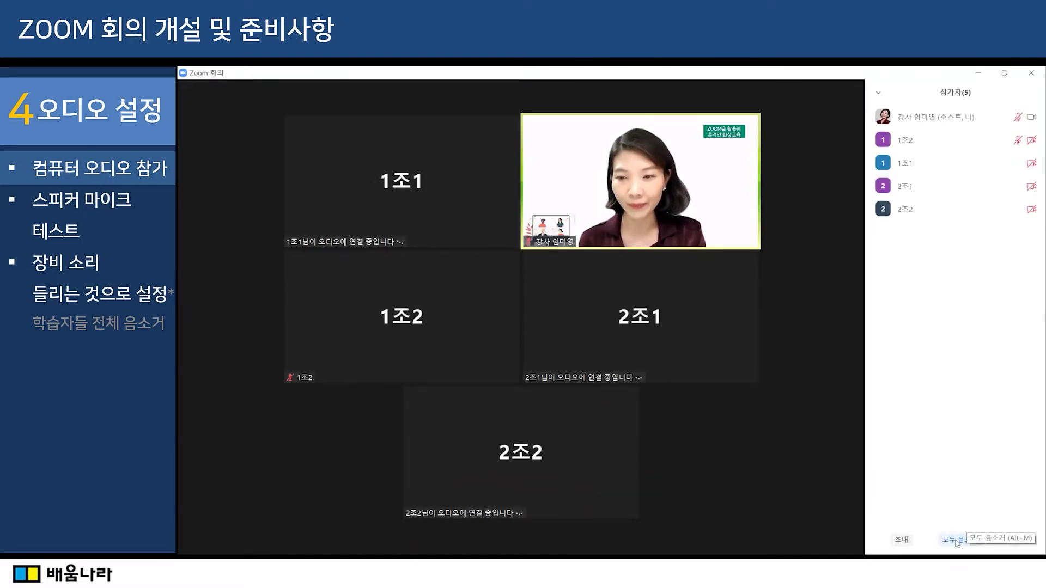
{"action": "left_click", "coordinate": [958, 541]}
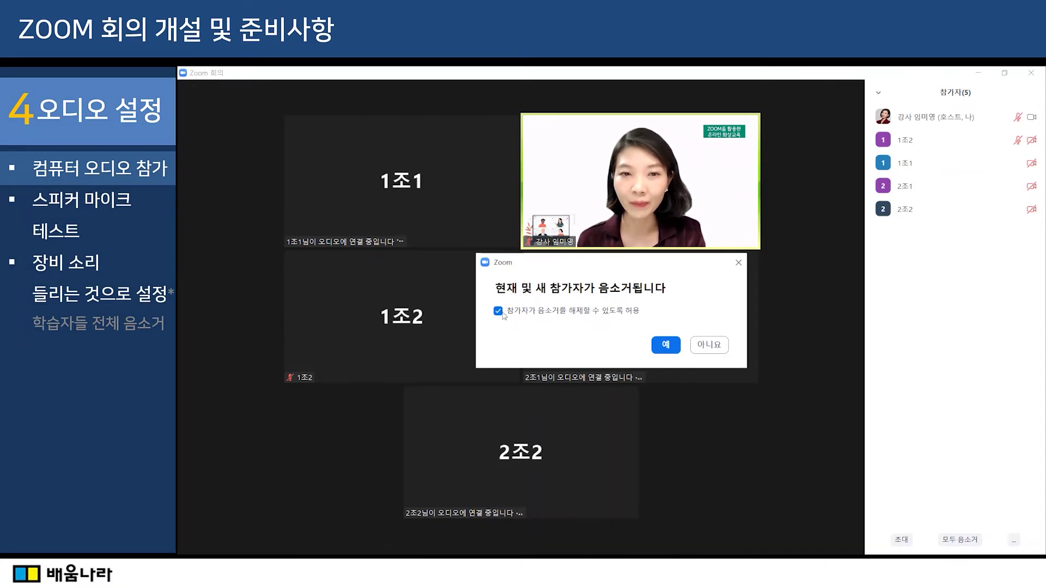
{"action": "left_click", "coordinate": [667, 346]}
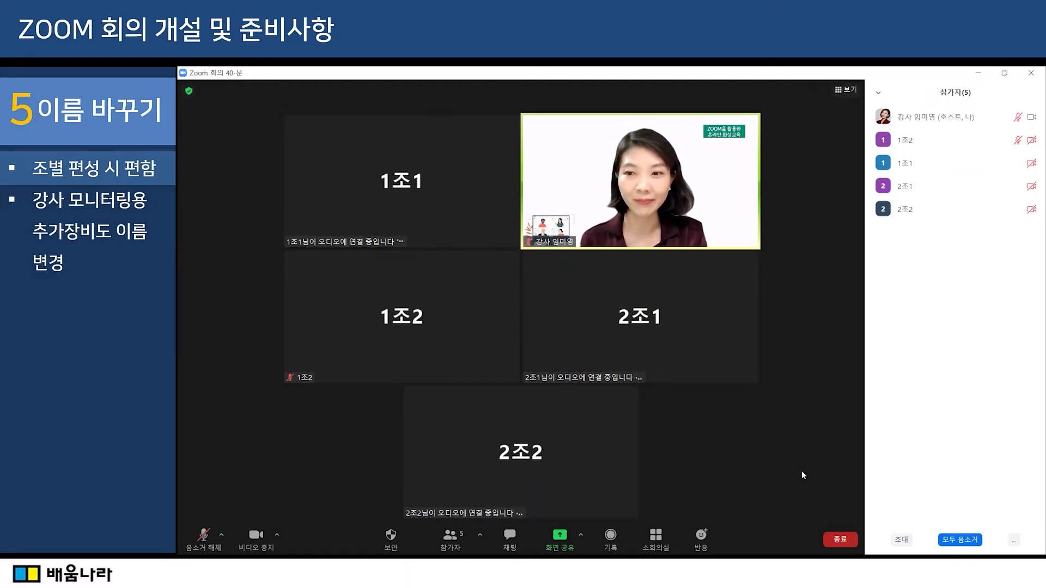
{"action": "left_click", "coordinate": [456, 543]}
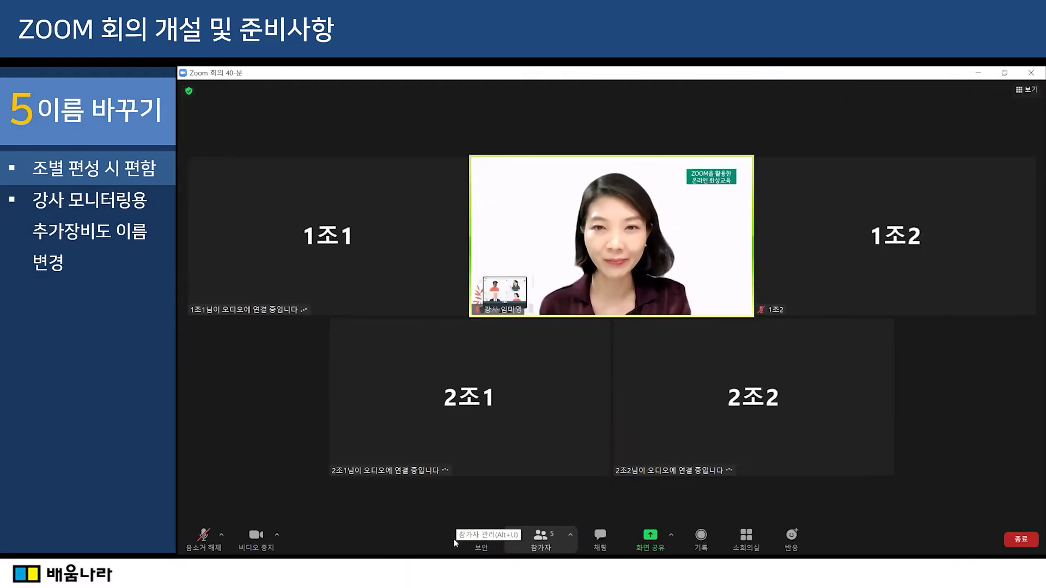
Step: From the participant list, change the host's display name to the instructor's name followed by the title 강사
{"action": "mouse_move", "coordinate": [601, 324]}
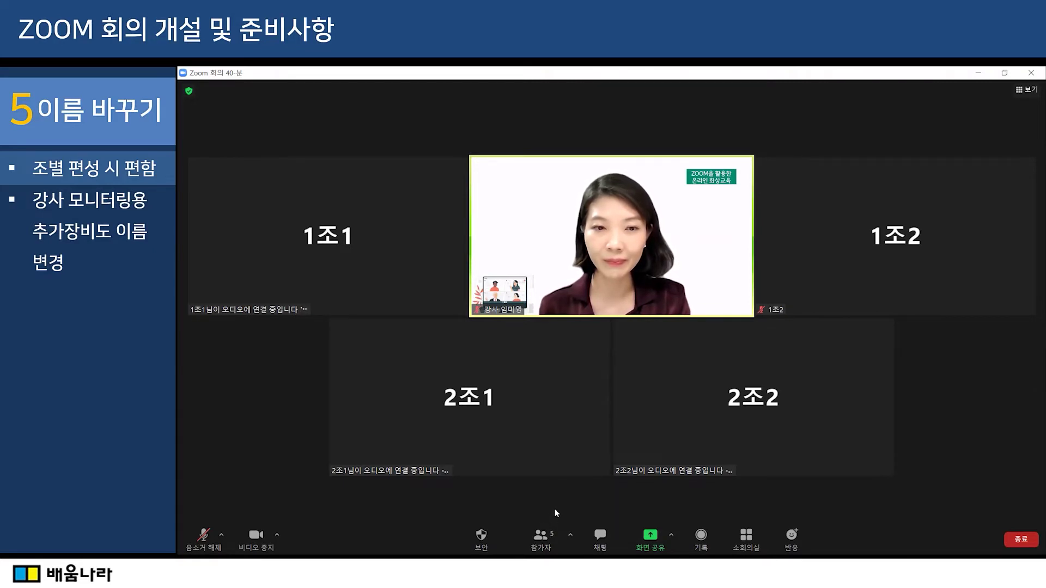
{"action": "left_click", "coordinate": [539, 545]}
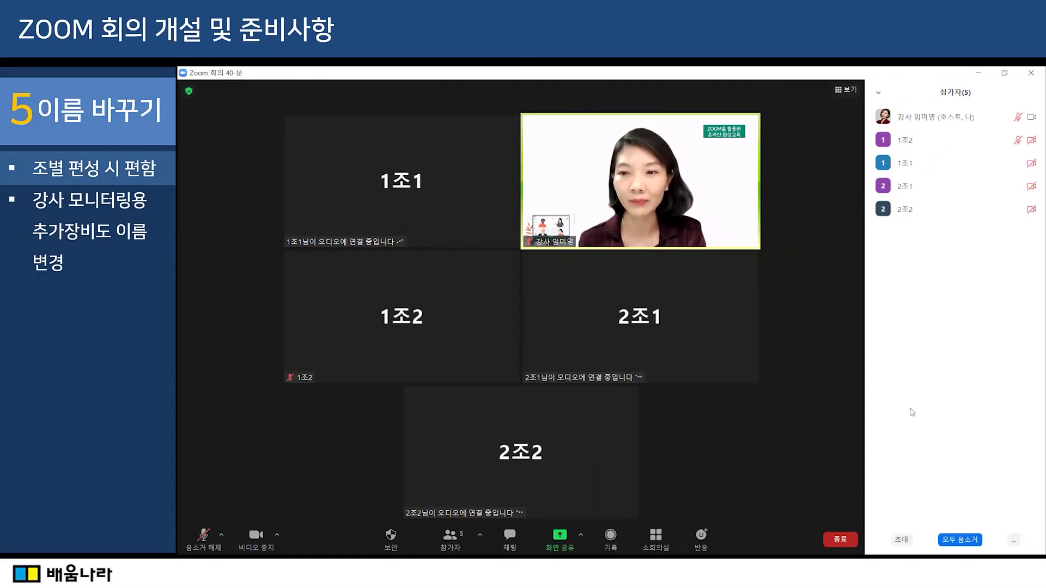
{"action": "mouse_move", "coordinate": [957, 167]}
{"action": "mouse_move", "coordinate": [962, 112]}
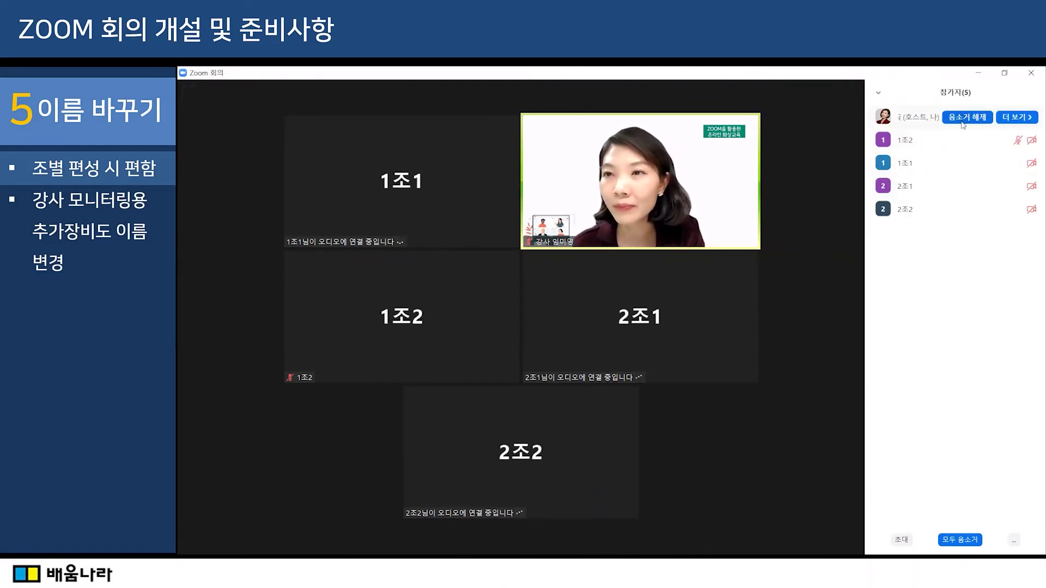
{"action": "left_click", "coordinate": [1017, 118]}
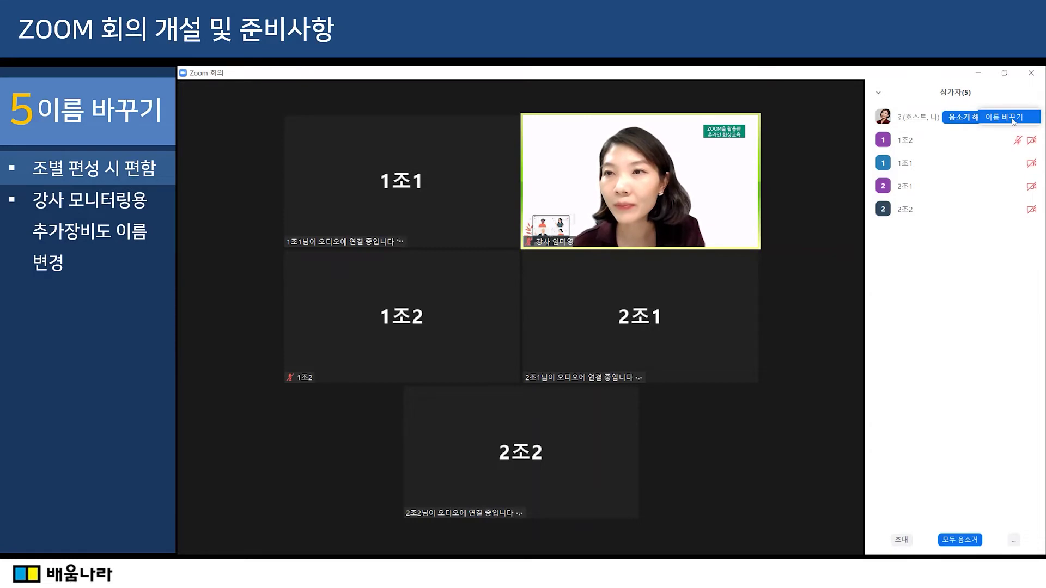
{"action": "left_click", "coordinate": [1005, 117]}
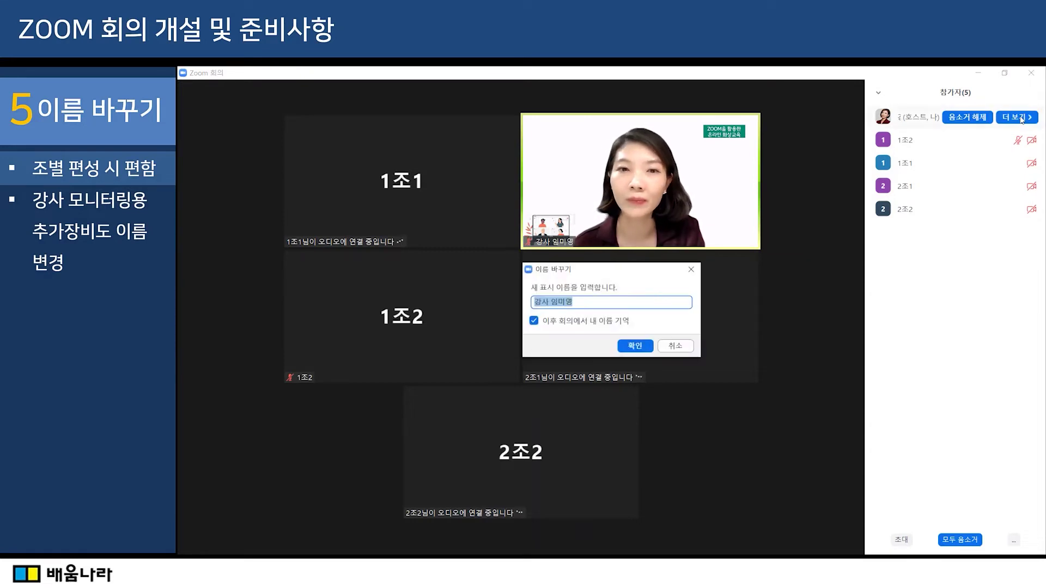
{"action": "key", "text": "BackSpace"}
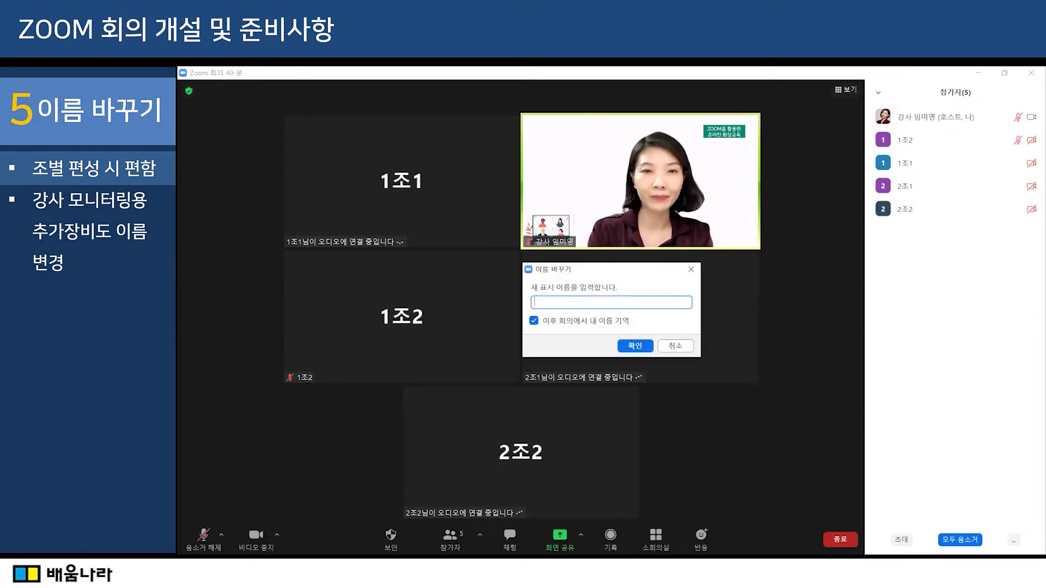
{"action": "type", "text": "임미영 강사"}
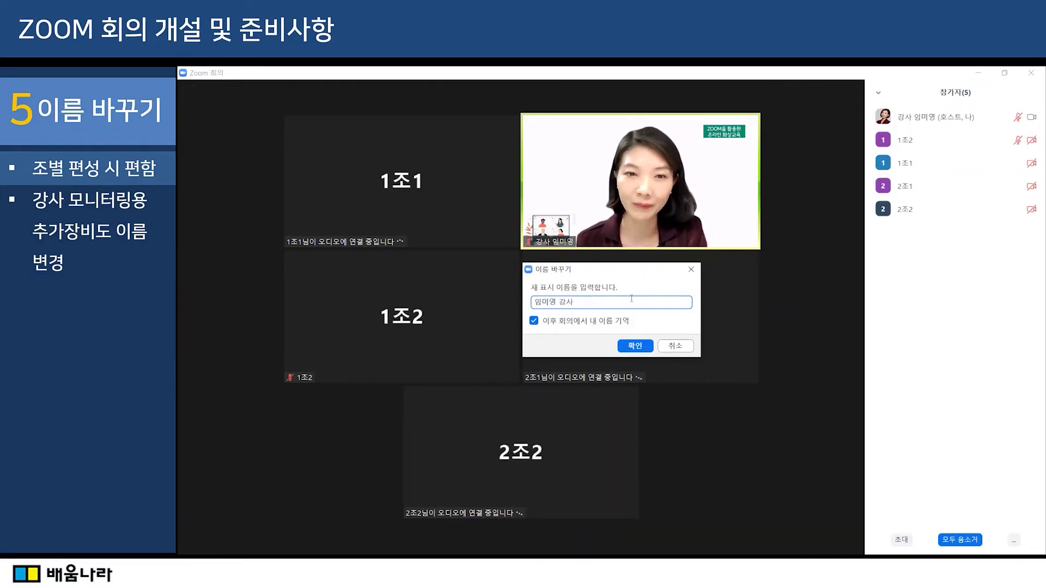
{"action": "left_click", "coordinate": [641, 350]}
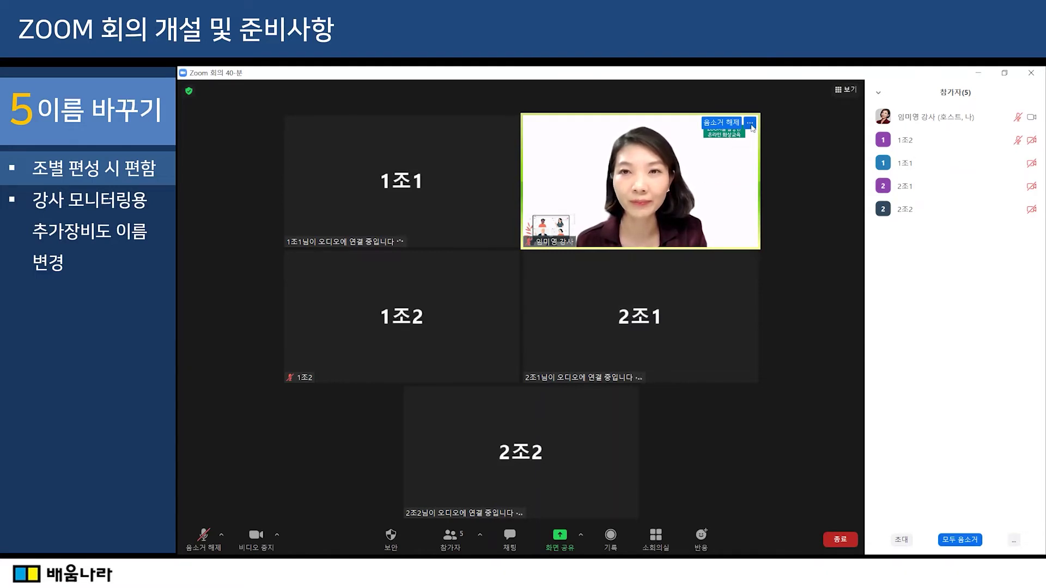
Step: Open the host's rename dialog from their own video tile, highlight the display name and confirm the dialog
{"action": "left_click", "coordinate": [750, 124]}
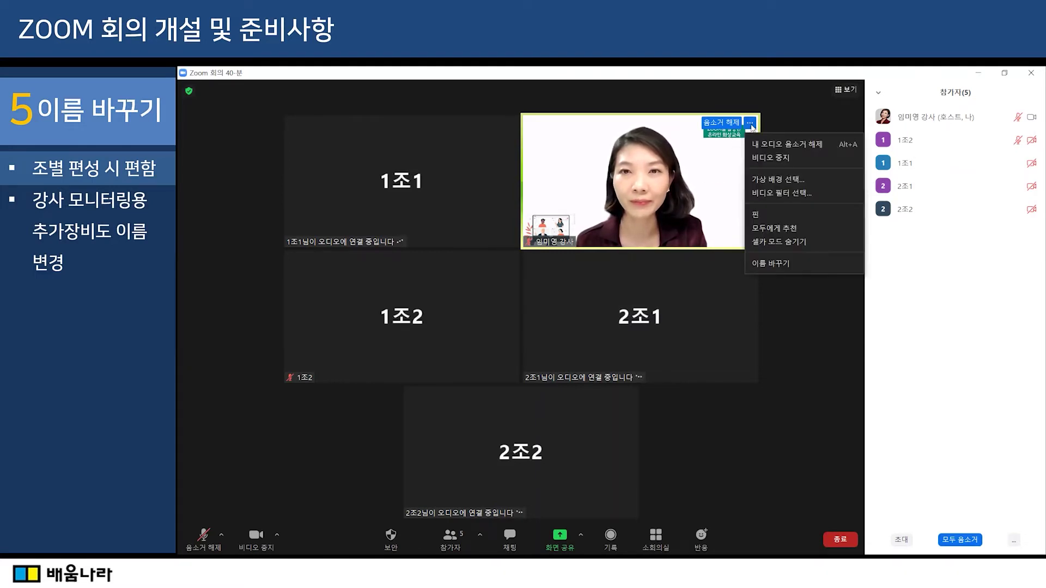
{"action": "left_click", "coordinate": [778, 265]}
{"action": "left_click", "coordinate": [646, 303]}
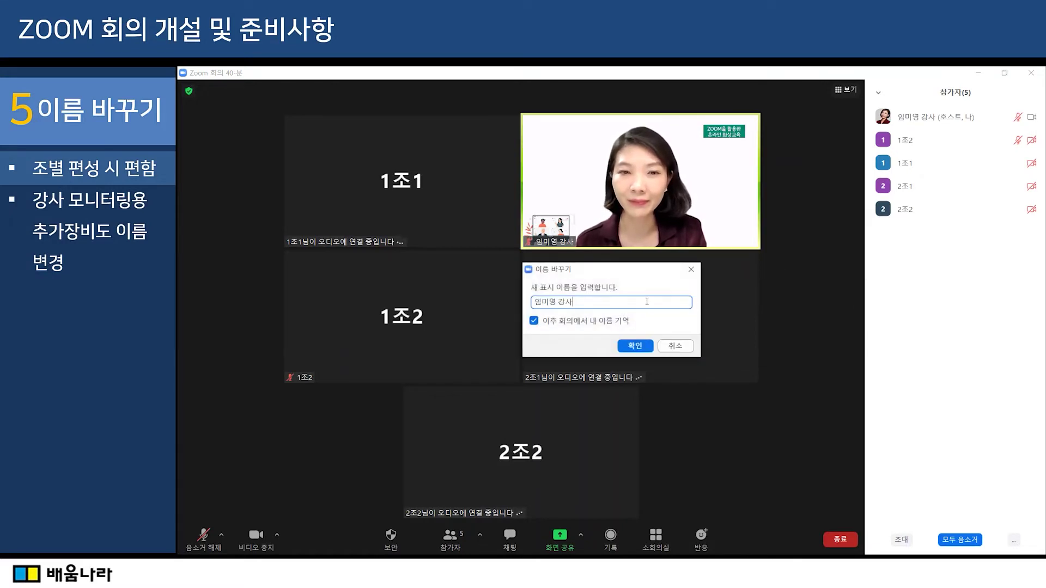
{"action": "left_click_drag", "start_coordinate": [645, 303], "coordinate": [541, 307]}
{"action": "left_click", "coordinate": [643, 347]}
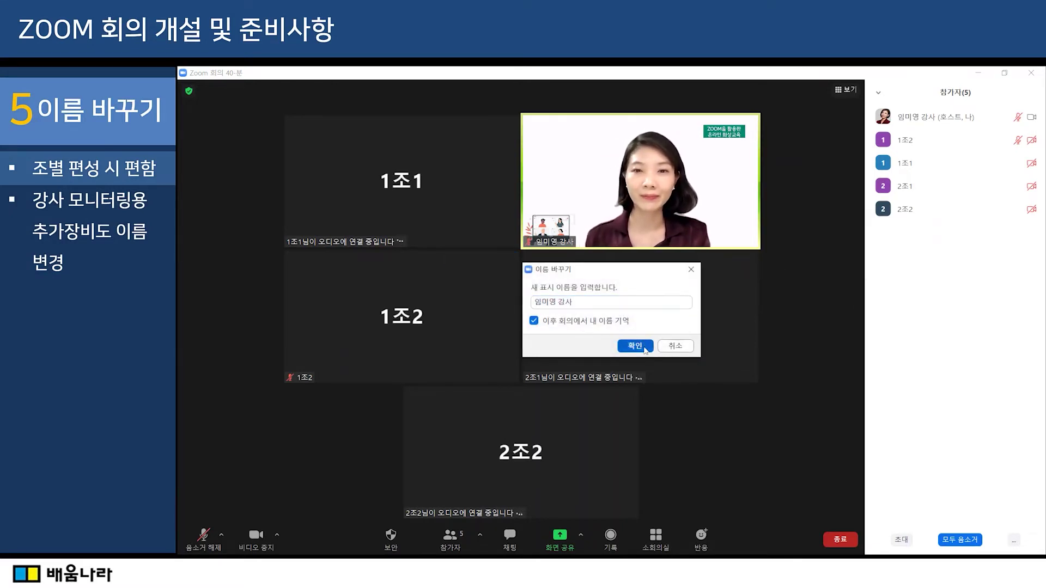